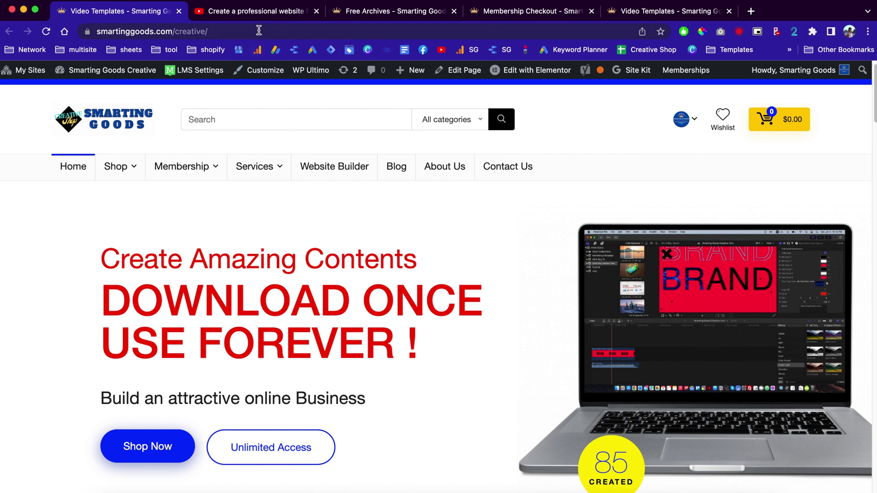
Switch to the YouTube video "Create a professional website for just $5 /month" and preview the laptop mockup animation, pausing on its scenes.
left_click(268, 14)
left_click(253, 275)
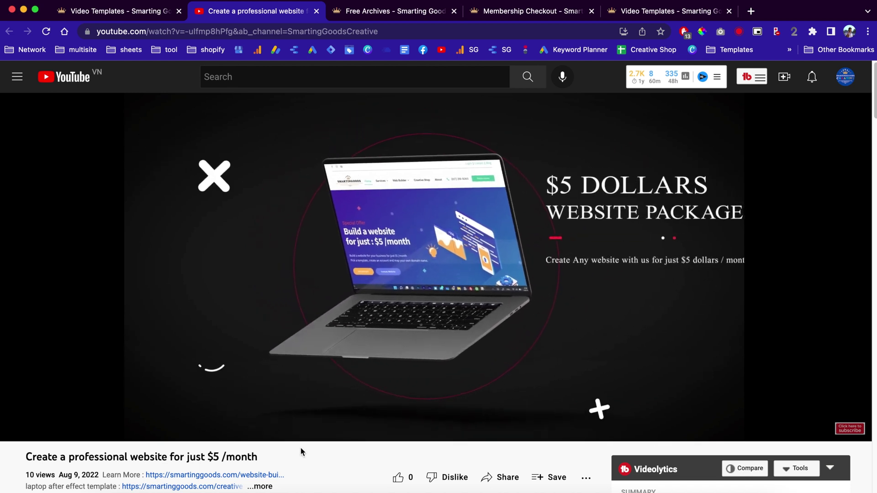
left_click(442, 245)
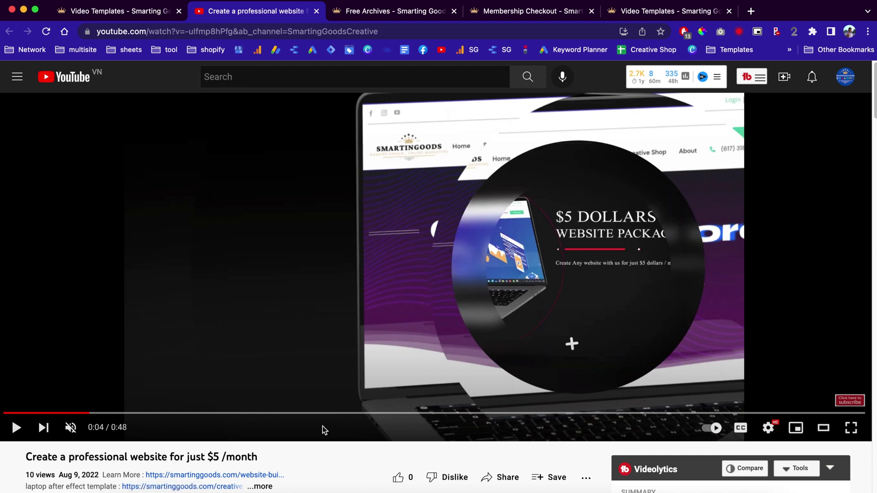
left_click(228, 226)
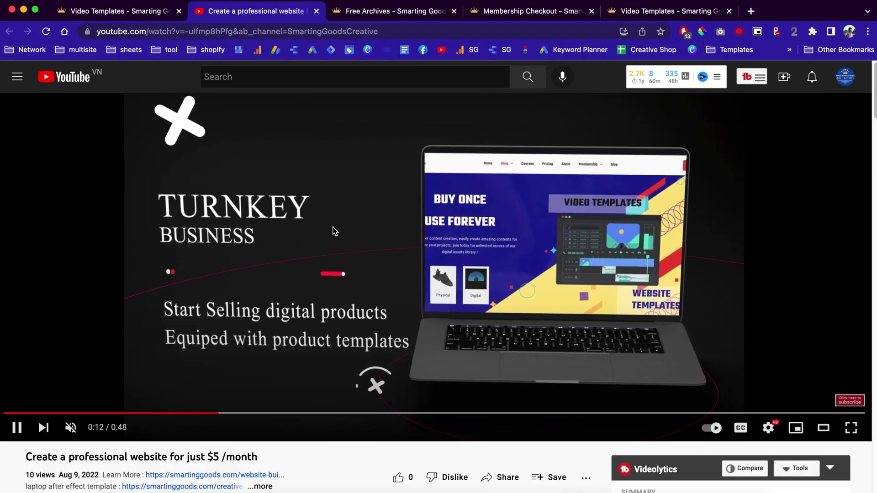
left_click(318, 340)
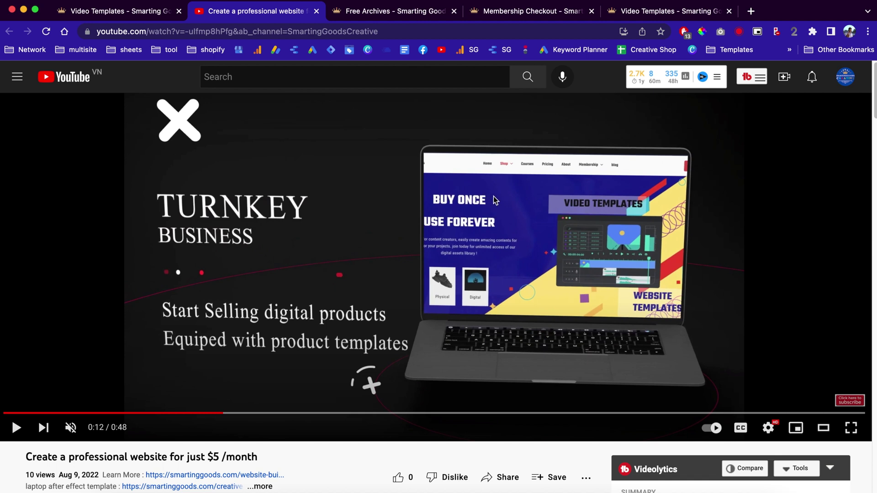
Browse from the shop's home page to the Free category and check the After Effect Laptop Website Mockup Template's price.
left_click(383, 11)
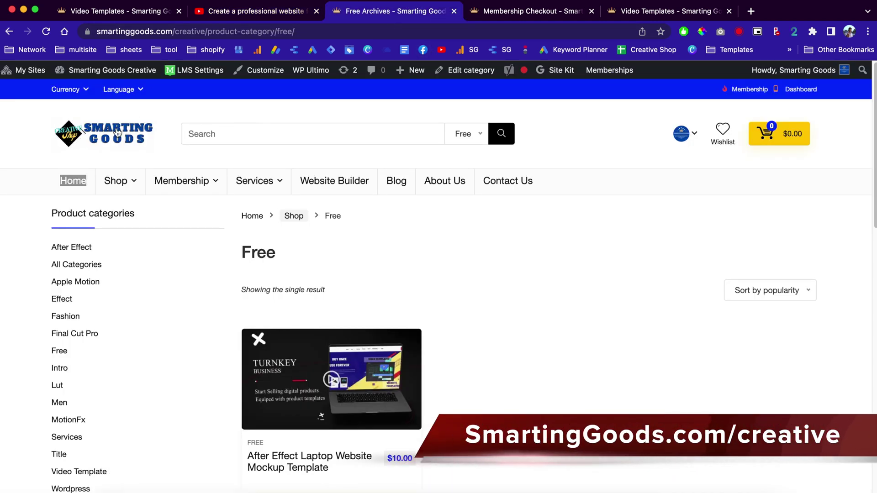
left_click(73, 180)
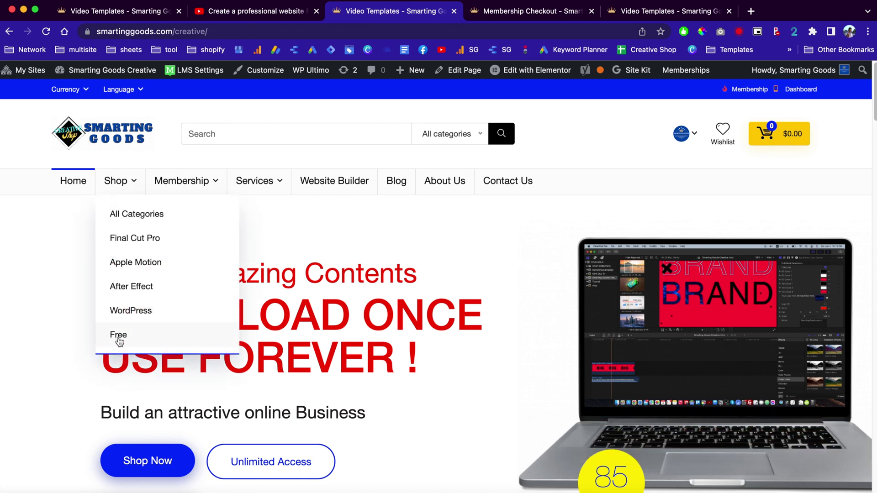
left_click(119, 335)
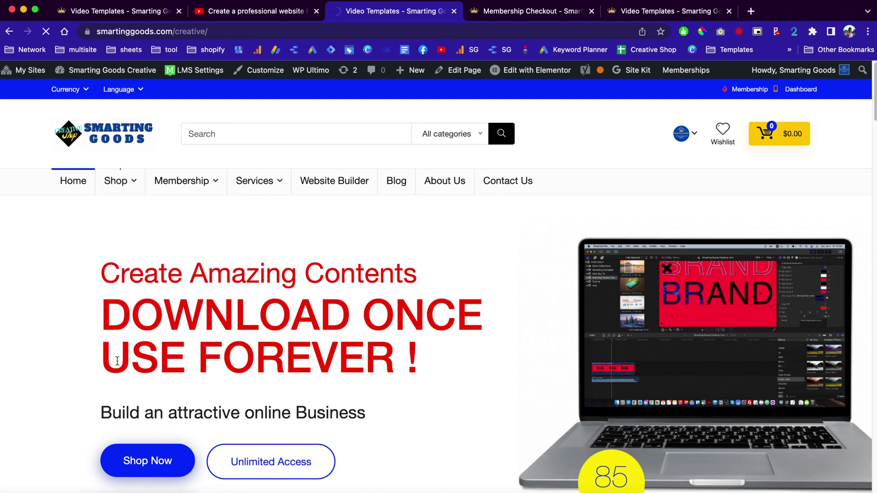
mouse_move(167, 186)
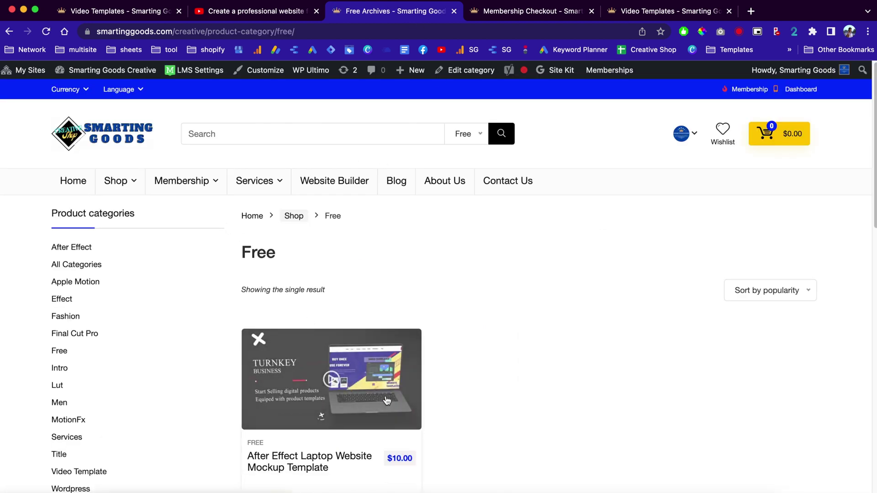
scroll(364, 396, "down", 1)
double_click(388, 436)
Sign up for the Free Plan membership in a new browser tab, confirm it and view the membership account.
mouse_move(195, 159)
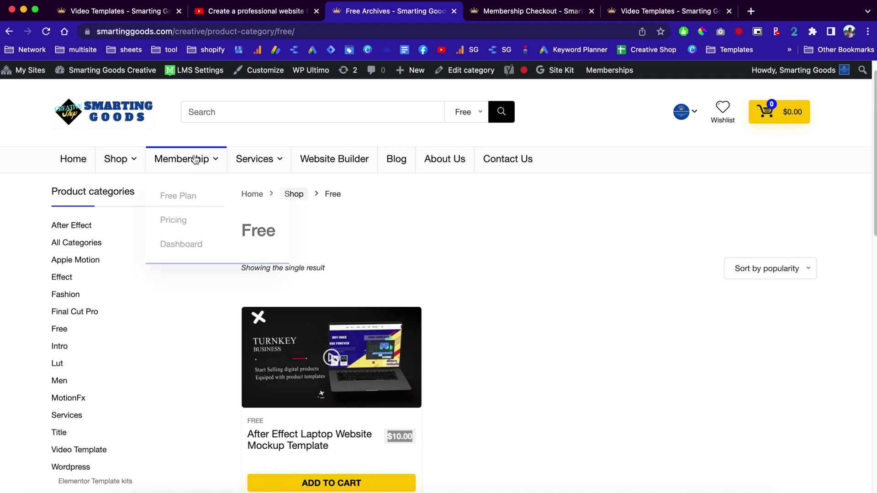
right_click(182, 194)
left_click(201, 199)
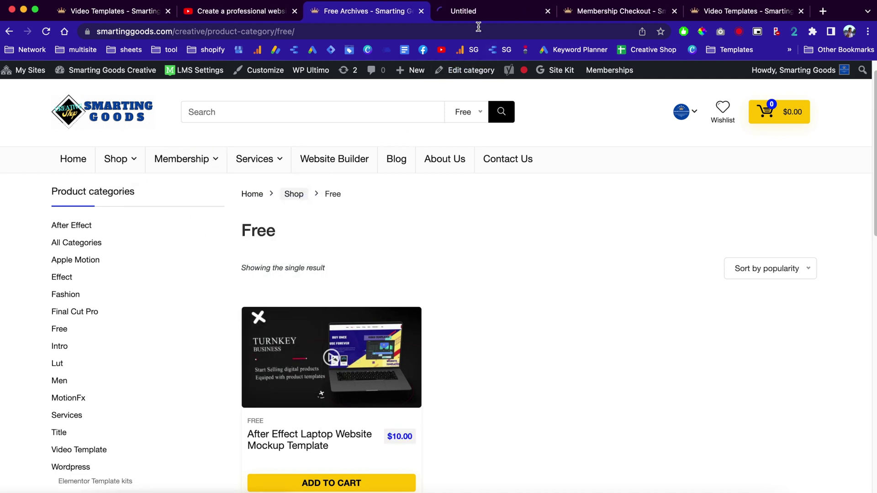
left_click(487, 14)
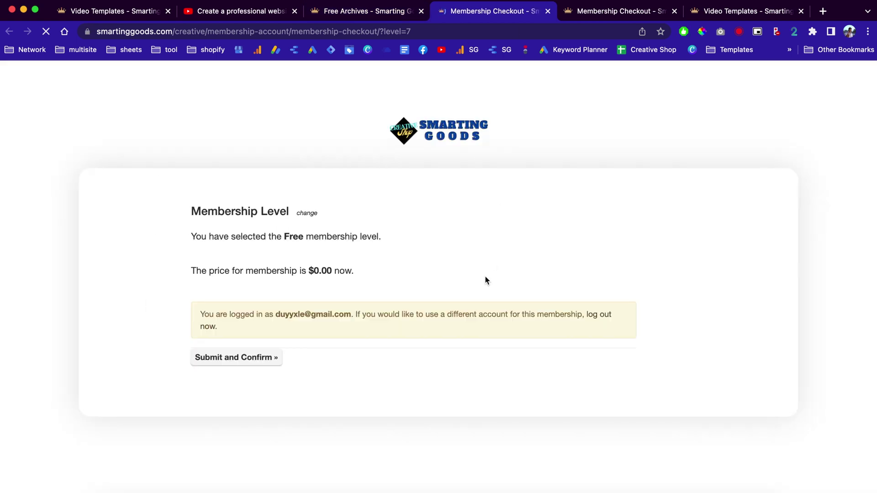
left_click(237, 366)
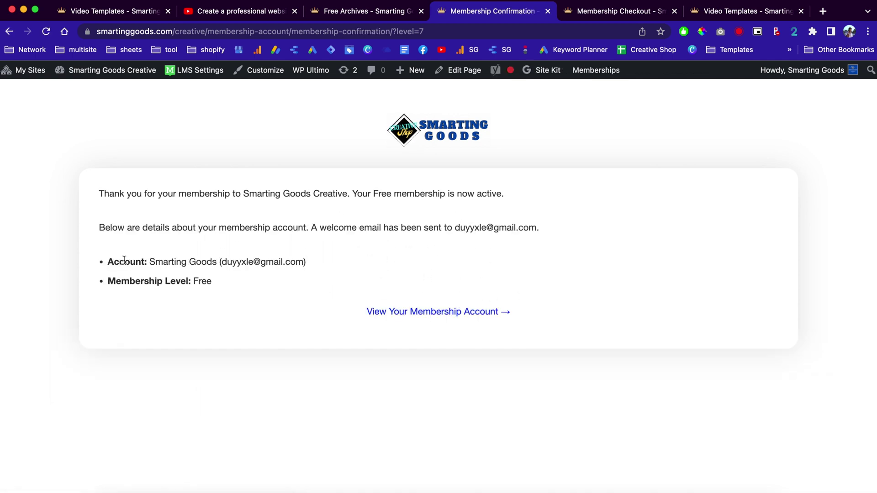
left_click(421, 315)
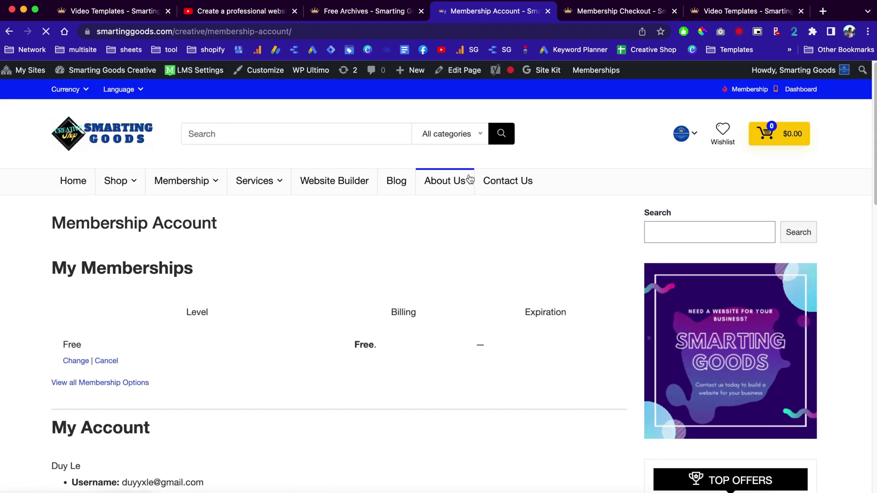
scroll(353, 296, "down", 1)
Return to the shop's Free category and open the After Effect Laptop Website Mockup Template product page.
mouse_move(117, 174)
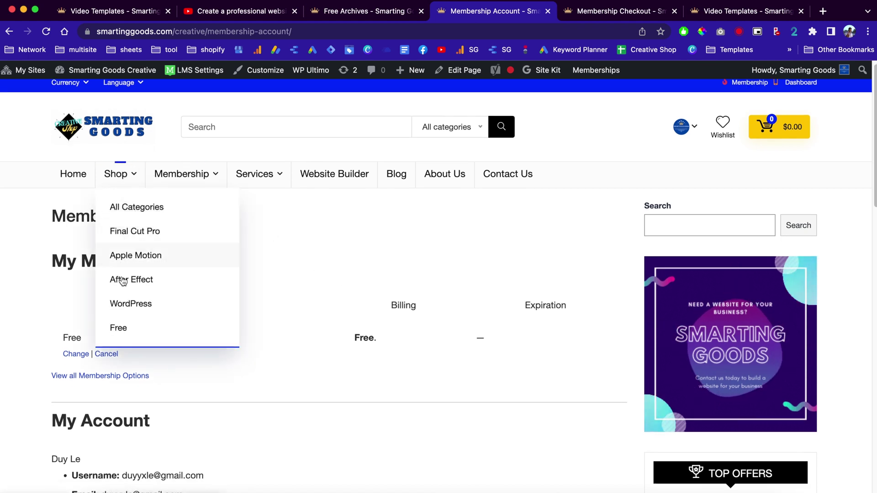
left_click(120, 329)
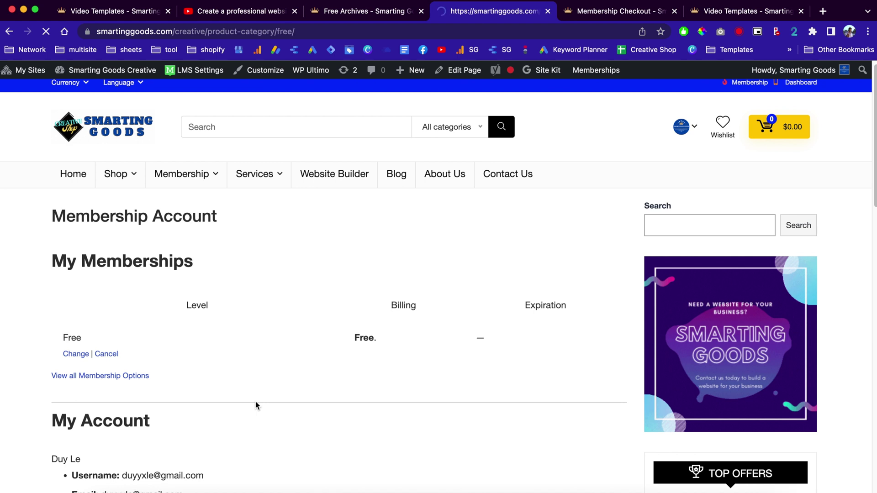
scroll(257, 407, "down", 5)
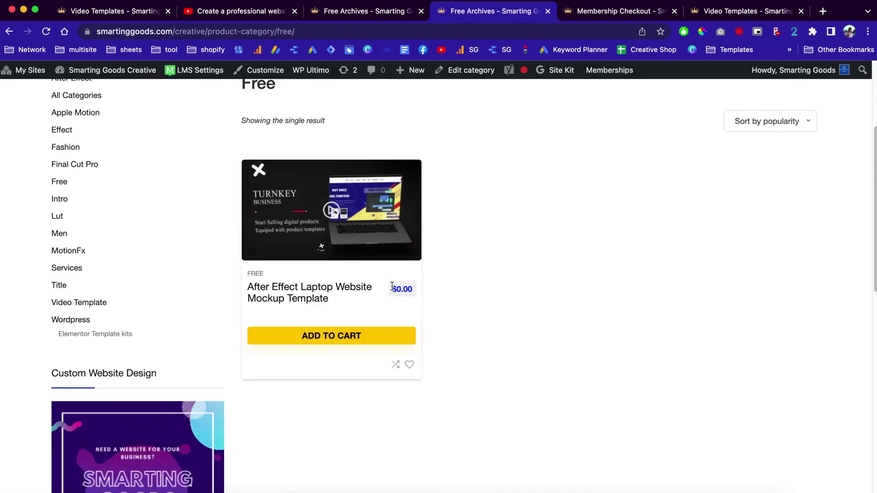
left_click(344, 289)
scroll(342, 292, "down", 4)
scroll(342, 296, "up", 2)
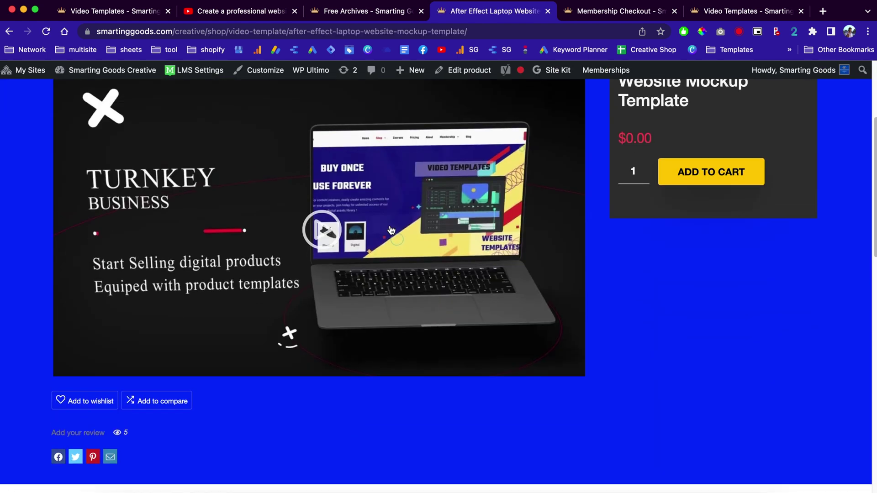
Play the product page's preview video briefly and pause it.
left_click(341, 296)
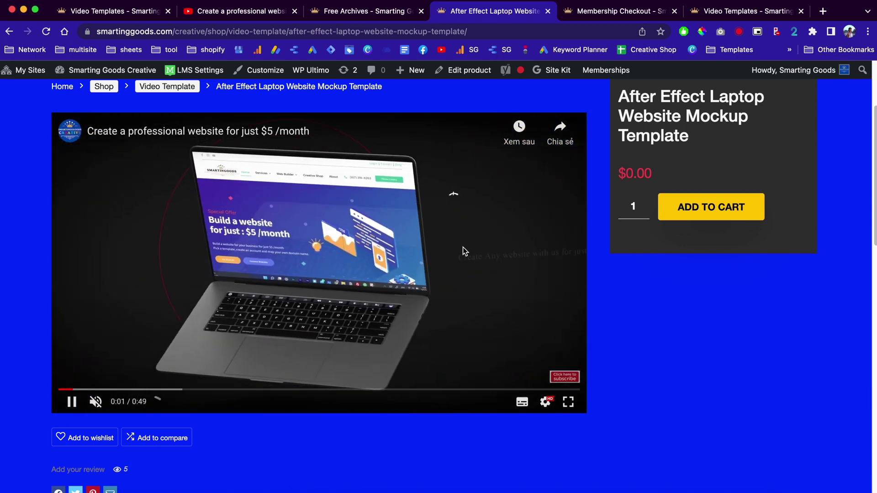
scroll(422, 241, "up", 1)
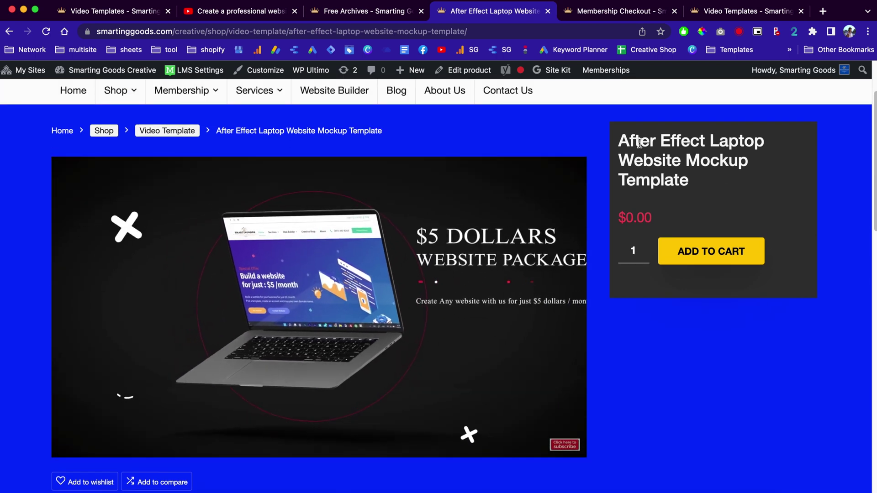
left_click(377, 341)
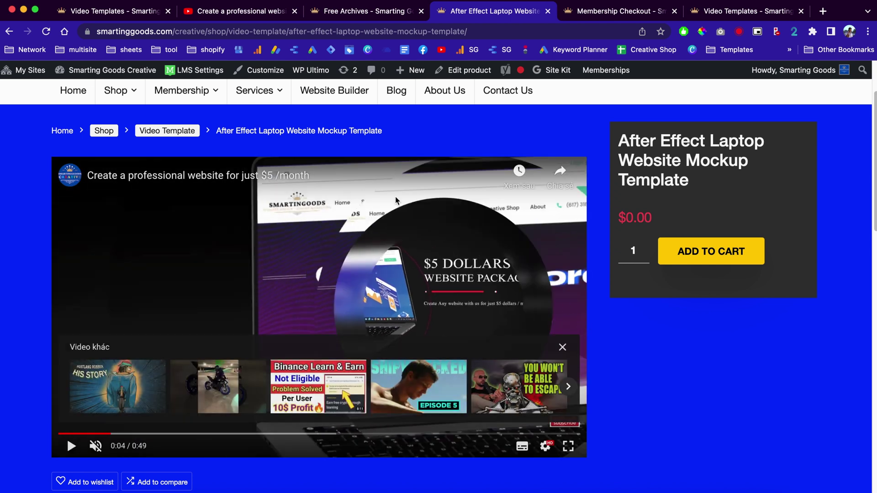
mouse_move(132, 99)
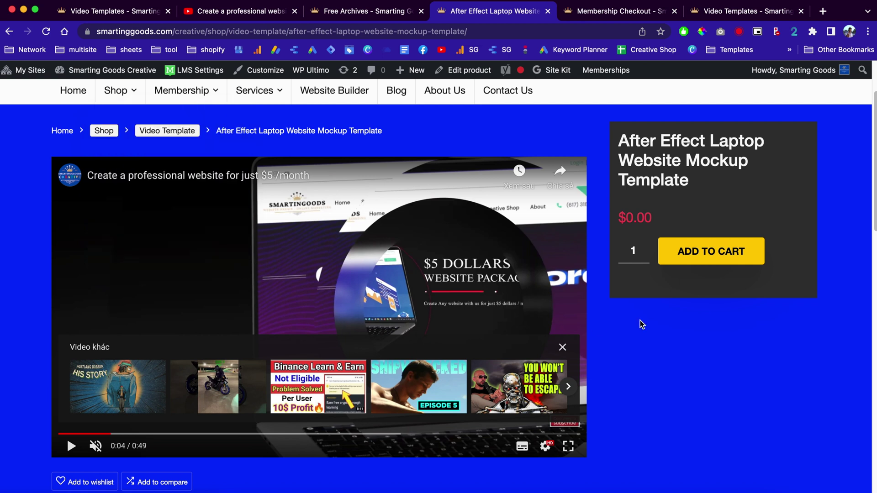
Add one After Effect Laptop Website Mockup Template to the cart and place the order through checkout.
scroll(662, 313, "down", 15)
scroll(647, 308, "up", 15)
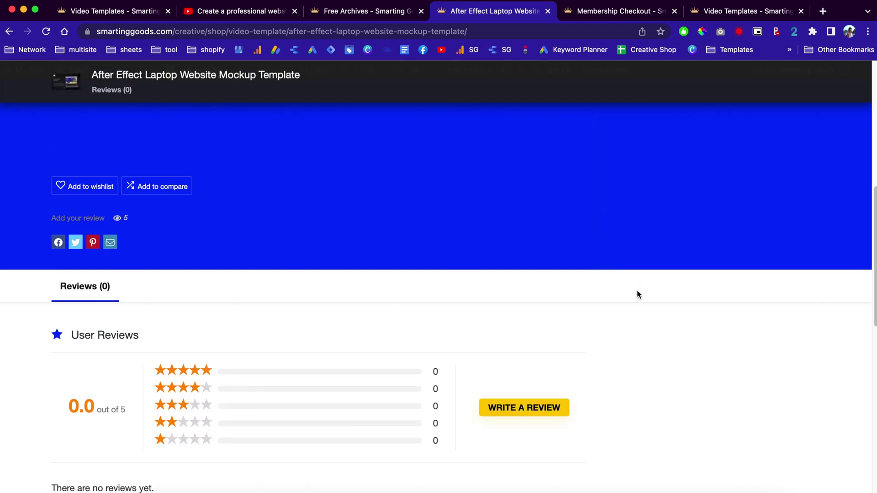
left_click(706, 342)
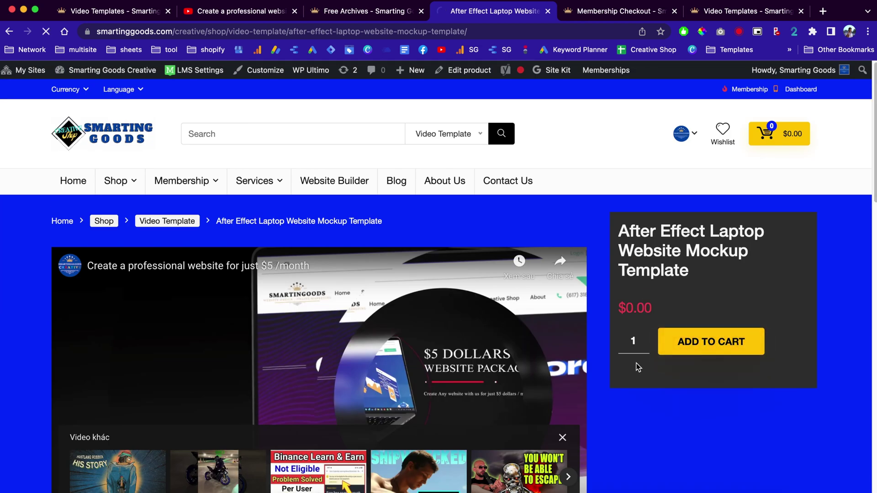
scroll(634, 365, "down", 2)
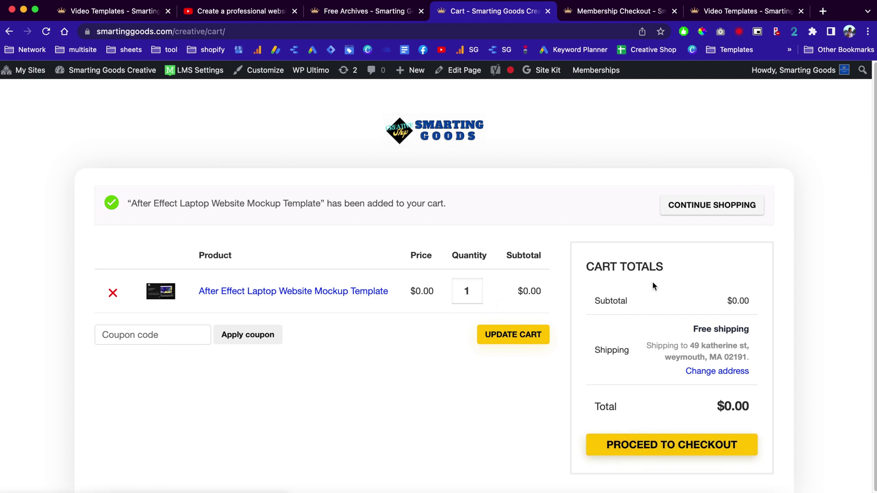
left_click(665, 452)
left_click(729, 454)
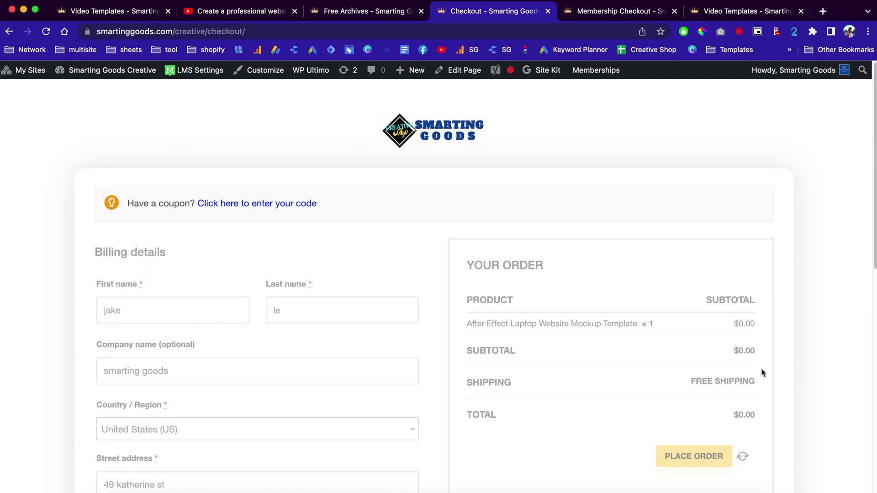
Download the ordered laptop mockup template and extract Laptop_website_promo.zip in Finder's Downloads folder.
scroll(724, 315, "down", 1)
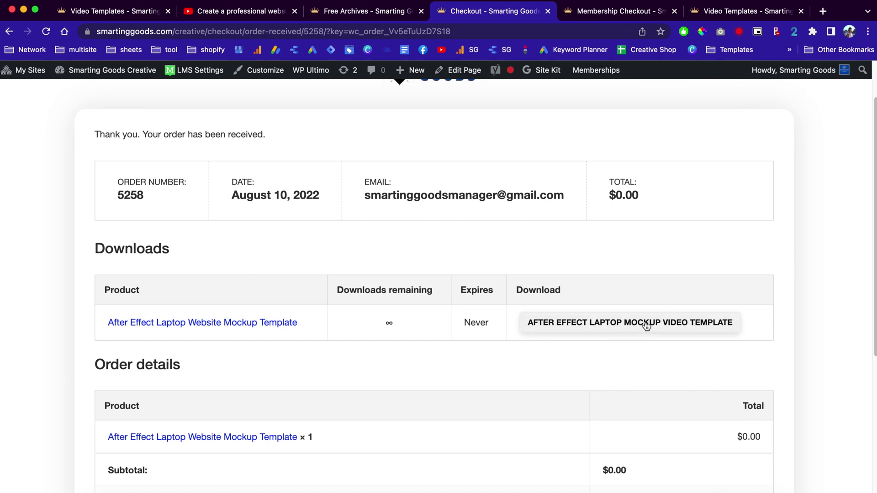
left_click(722, 491)
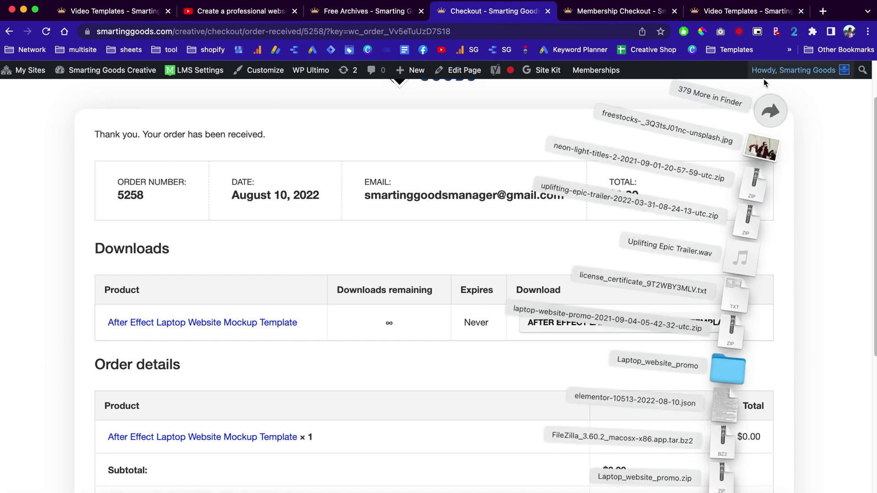
left_click(761, 114)
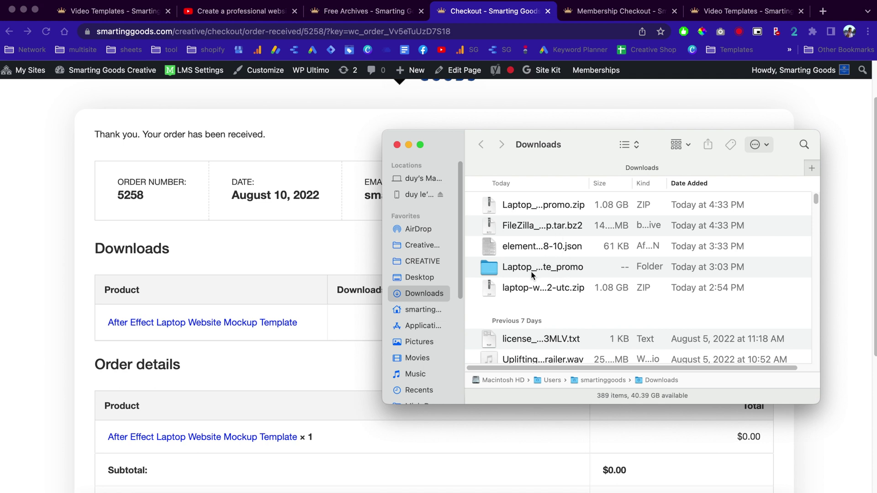
double_click(525, 287)
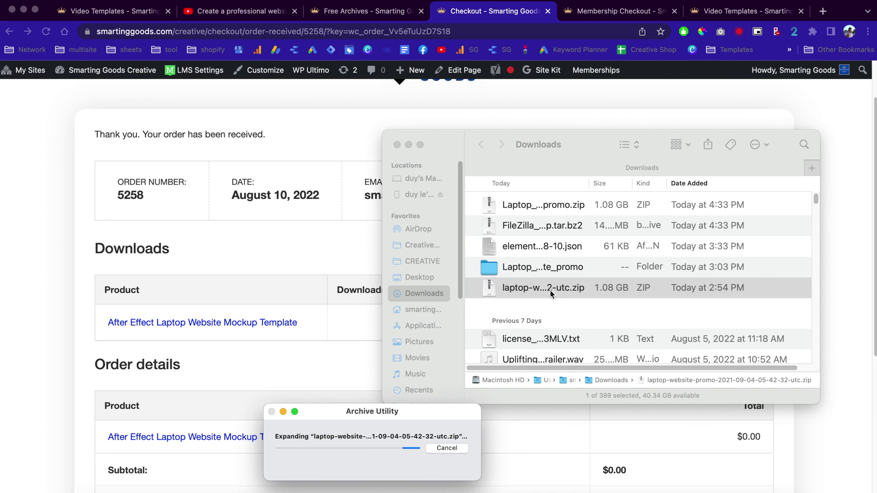
double_click(559, 205)
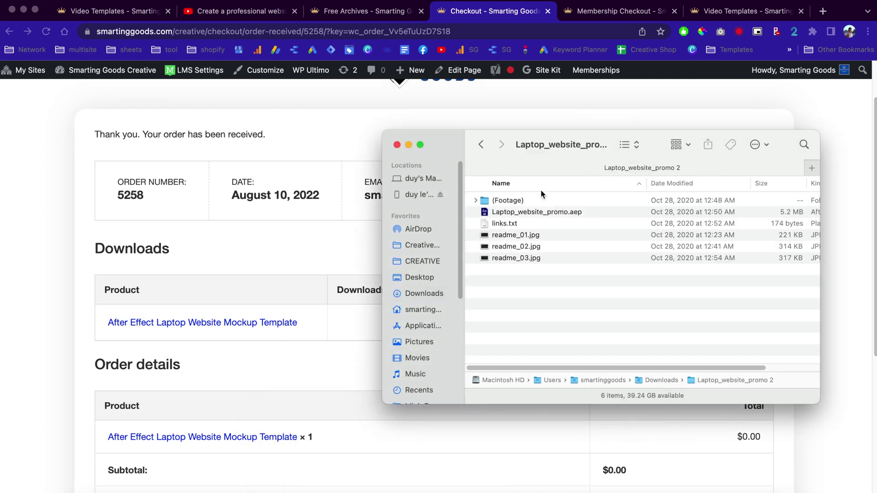
Open links.txt from the extracted template folder and copy the Montserrat font URL.
left_click(526, 212)
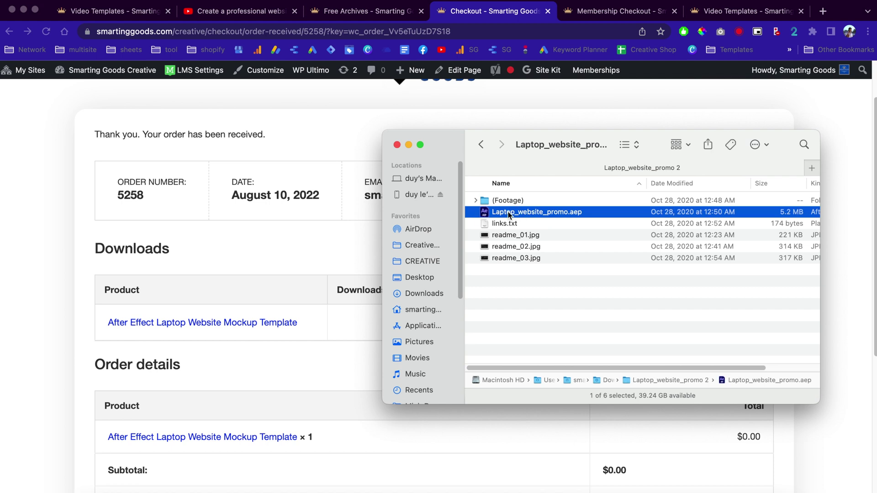
double_click(543, 225)
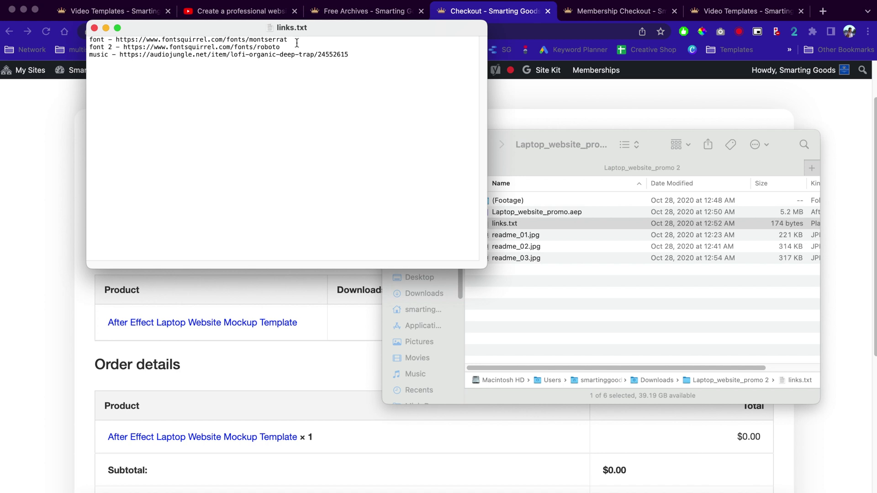
left_click_drag(116, 39, 313, 43)
key("super+c")
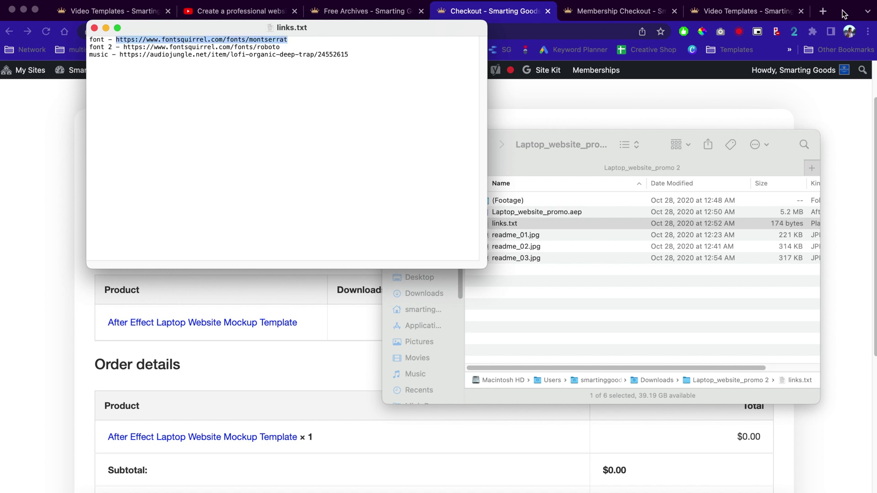
left_click(823, 10)
key("super+v")
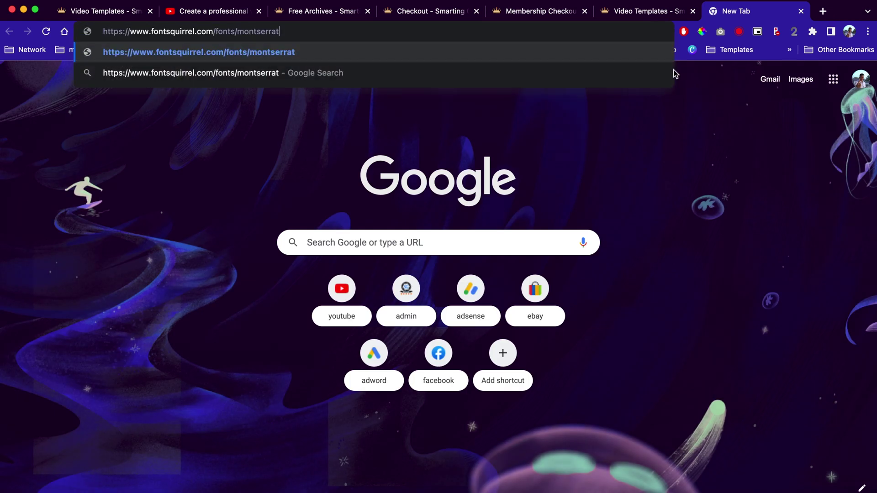
key("Return")
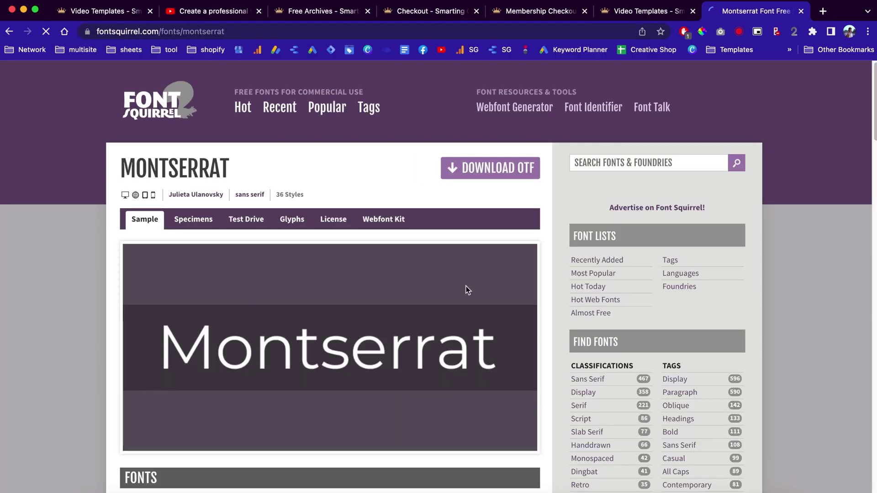
Download the Montserrat font in OTF format from Font Squirrel.
left_click(528, 174)
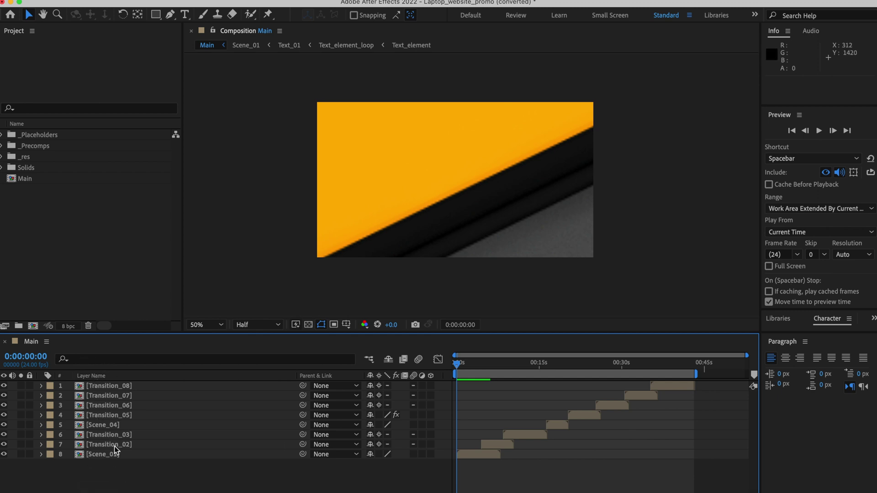
Switch to After Effects, open the Scene_01 composition from Main, and toggle shy-layer hiding on and back off.
left_click(99, 456)
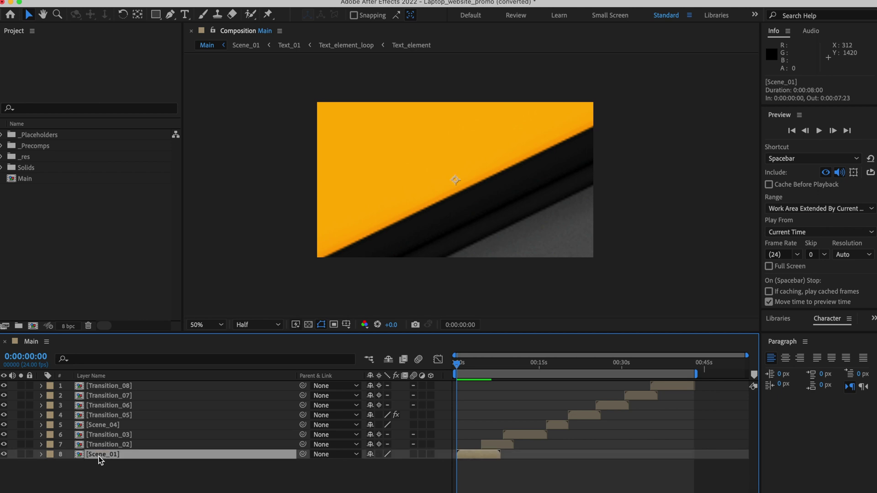
double_click(99, 456)
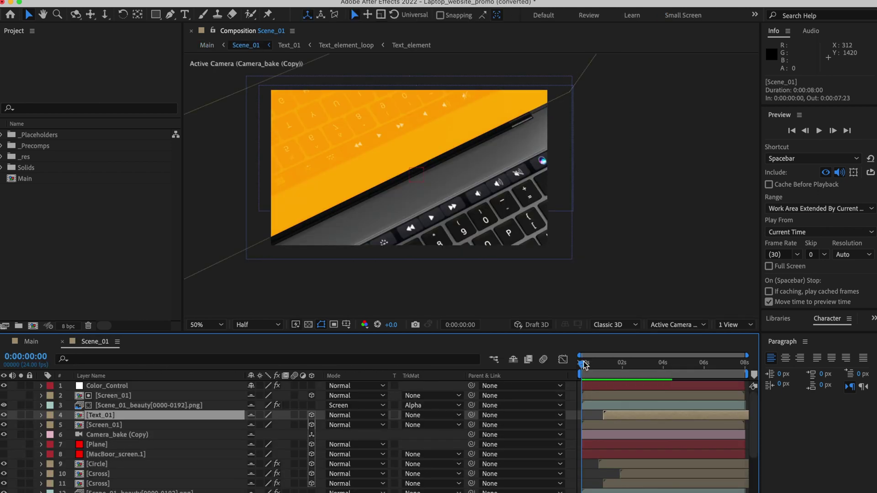
left_click(512, 360)
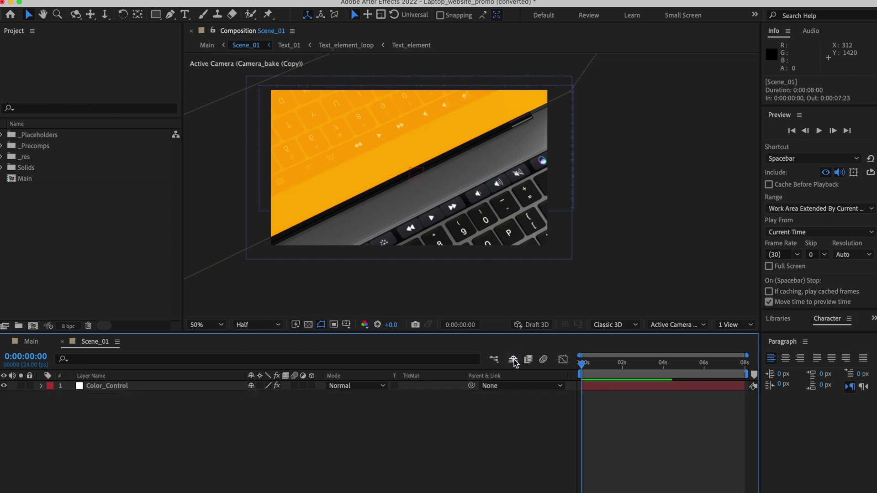
left_click(513, 360)
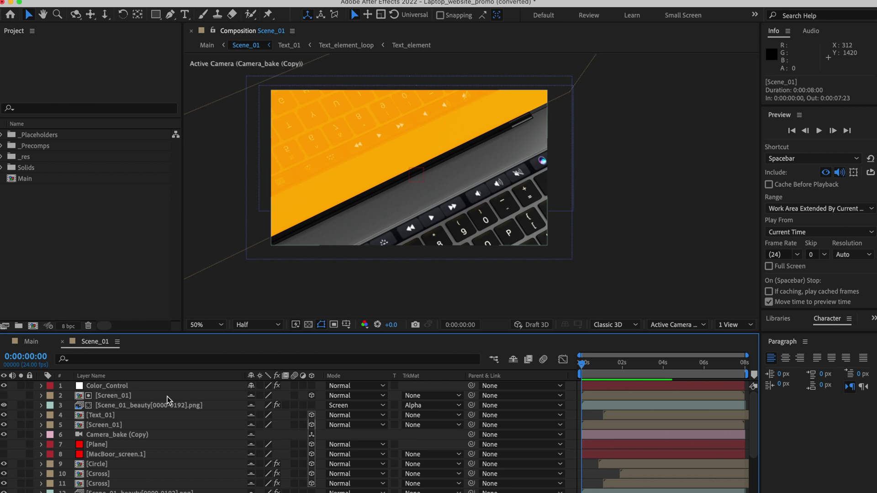
Return to the Main composition and play a preview of the opening scene from the start.
left_click(30, 341)
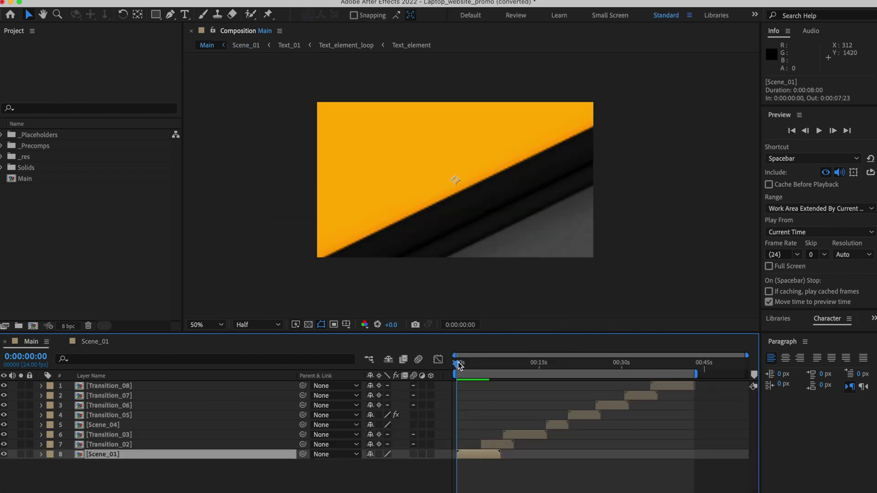
key("space")
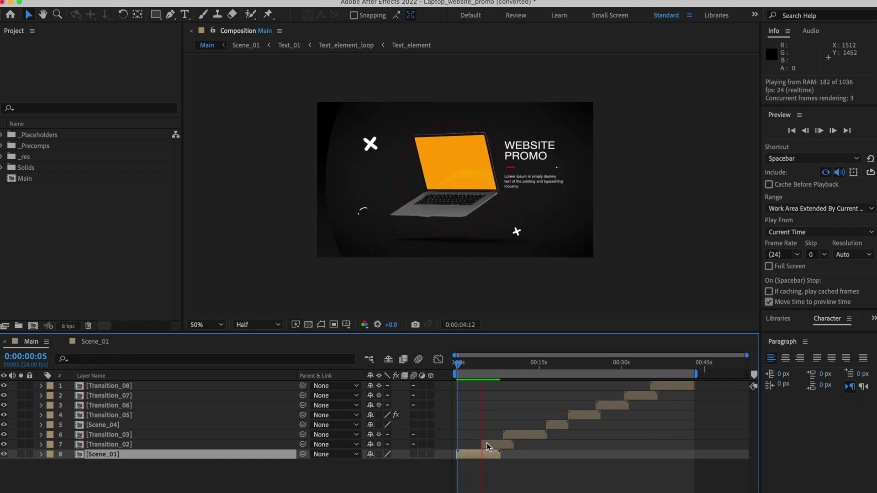
key("space")
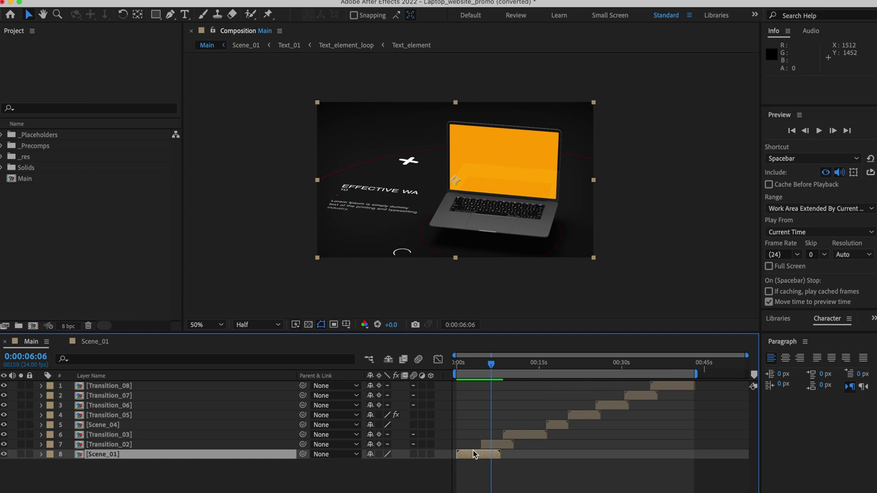
Open Scene_01, set the current time to 0:00:03:21, and open its Text_01 precomp.
double_click(470, 454)
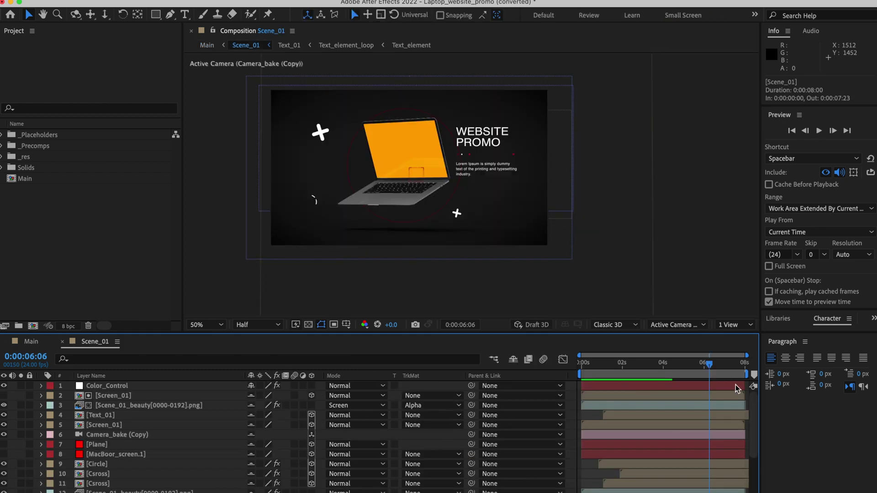
left_click_drag(709, 364, 660, 368)
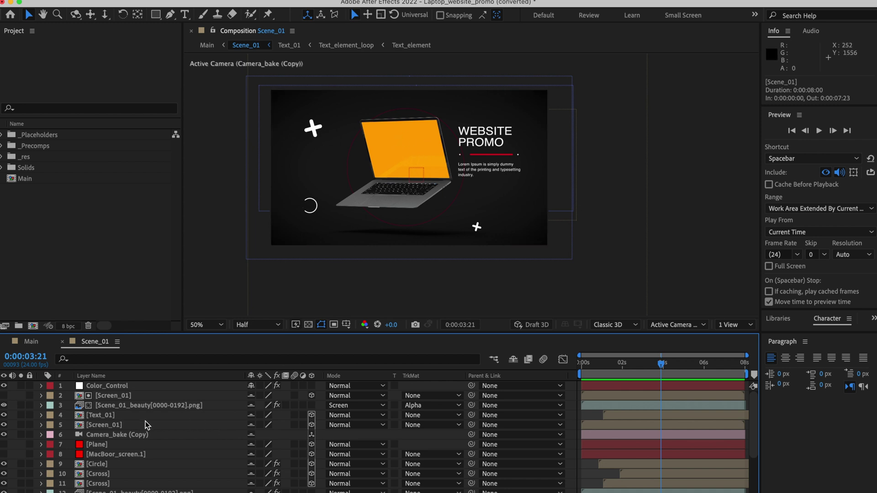
double_click(101, 416)
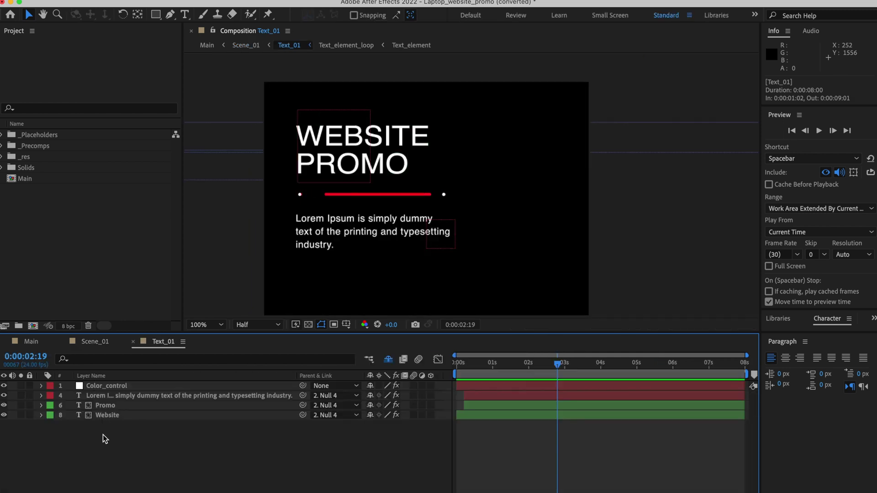
Replace the headline's first line, Website, with "Business" in the Text_01 composition.
left_click(125, 406)
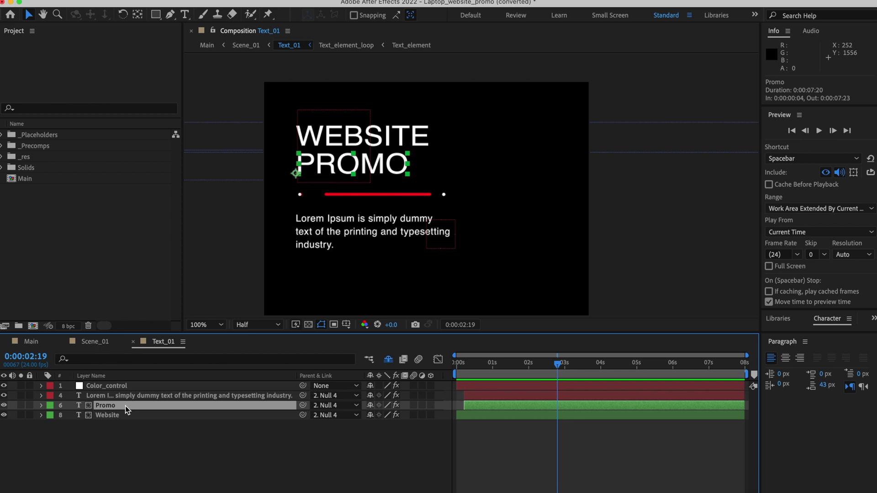
left_click(124, 415)
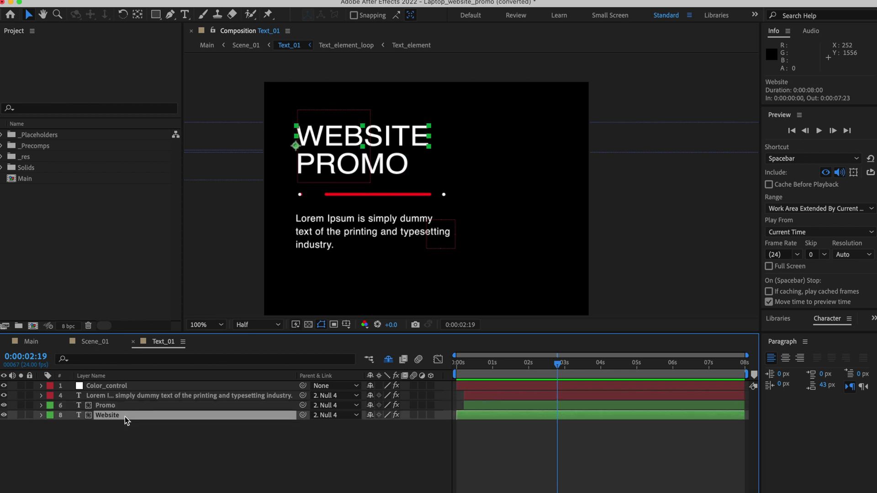
double_click(125, 415)
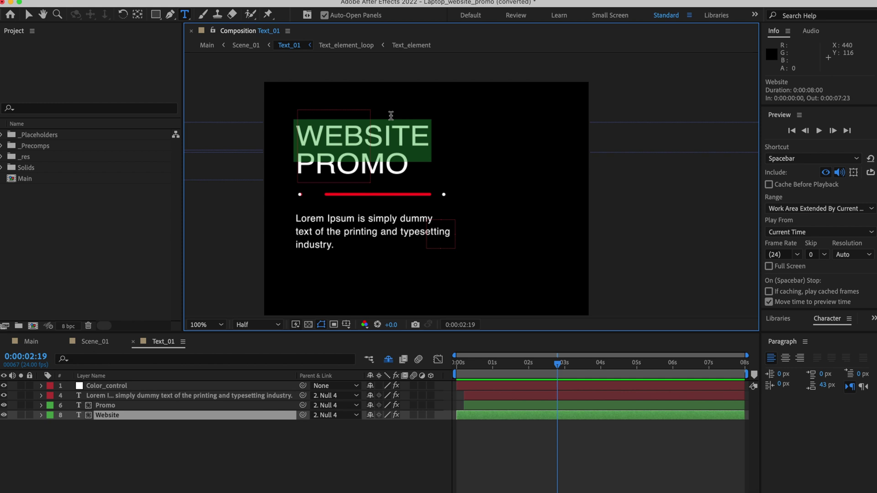
type("Business")
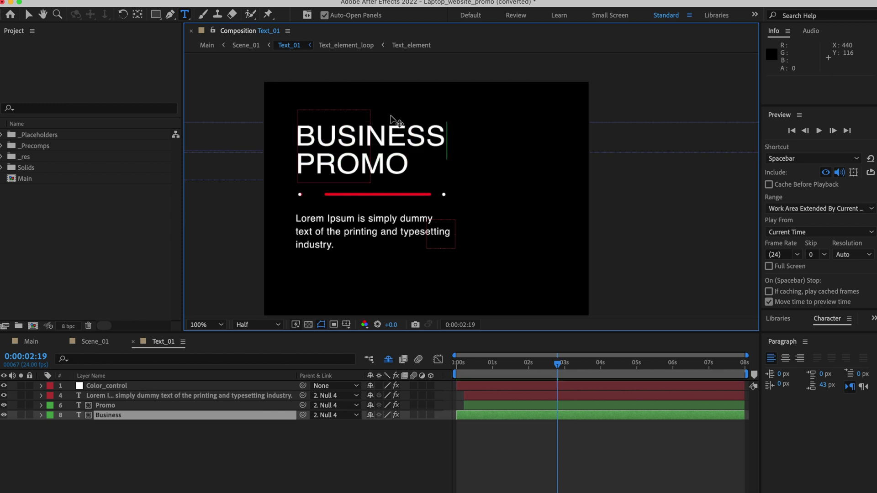
double_click(357, 156)
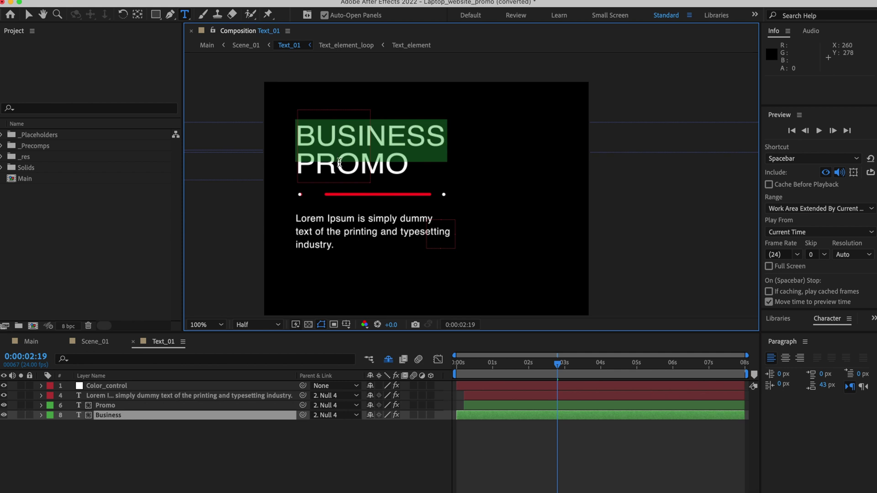
Replace the headline's second line, Promo, with "Website".
left_click(106, 405)
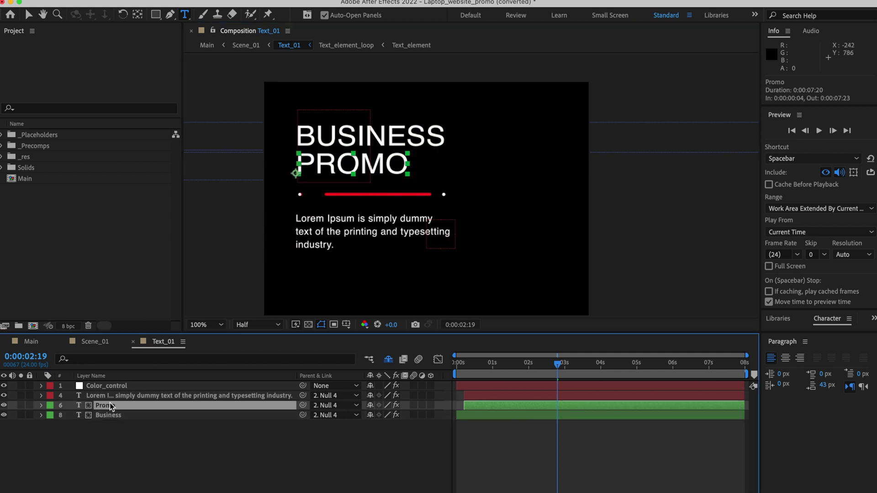
double_click(108, 407)
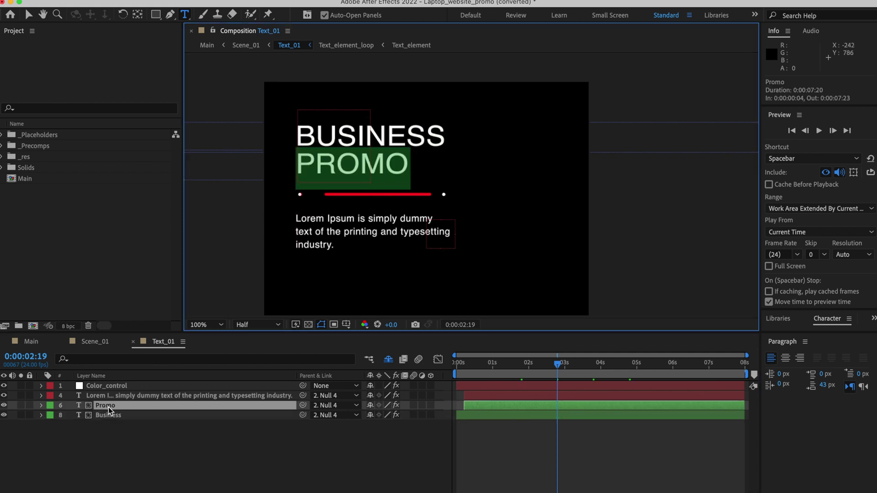
type("Website")
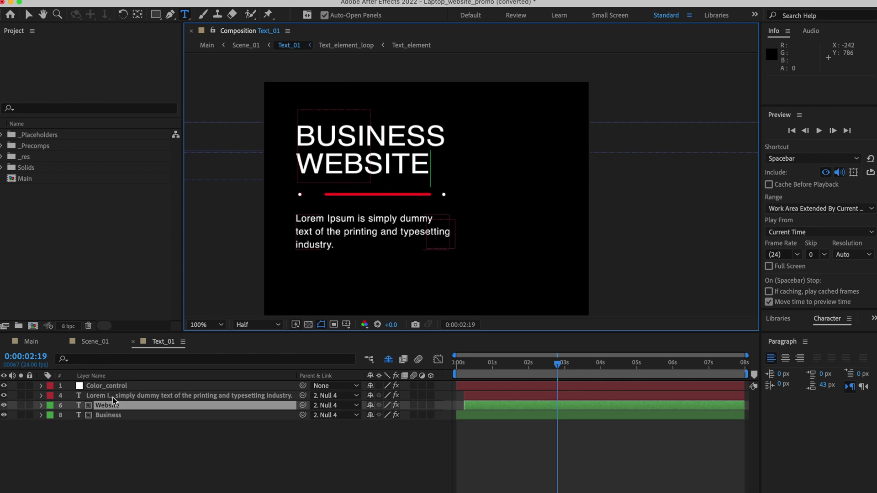
Replace the Lorem Ipsum paragraph with "Change your description" and close Text_01 to return to Scene_01.
double_click(114, 397)
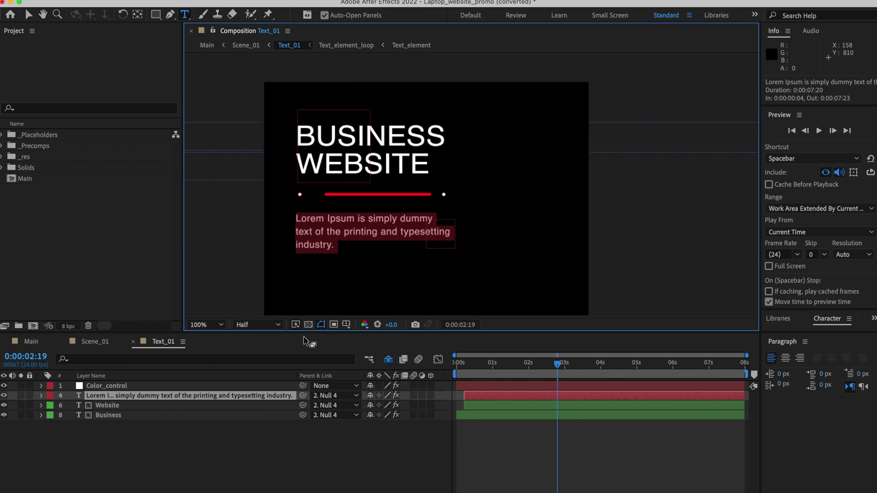
type("Change your description")
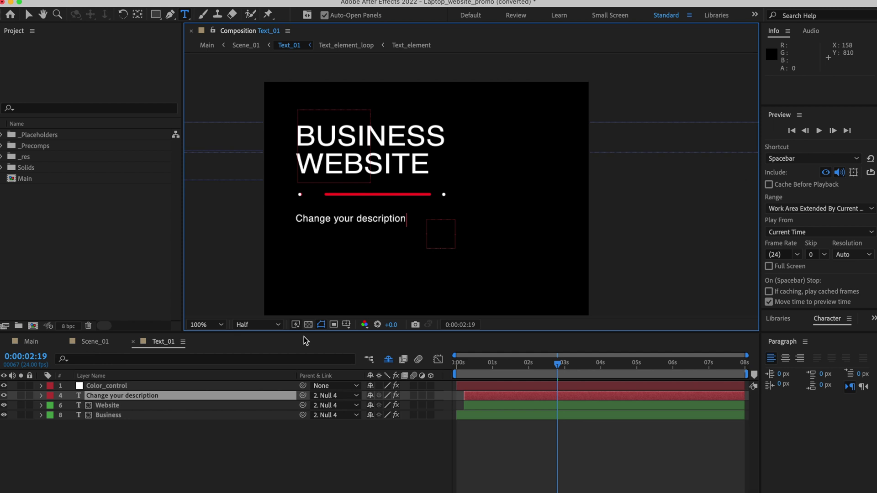
left_click(219, 429)
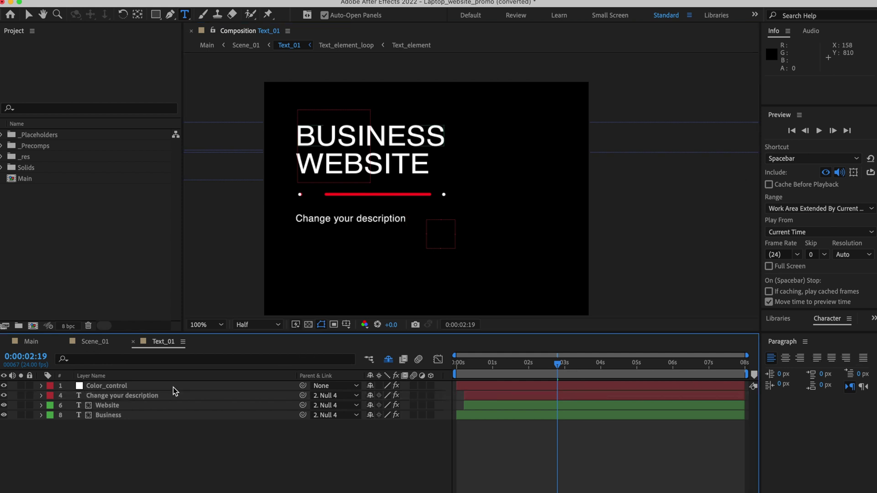
left_click(133, 342)
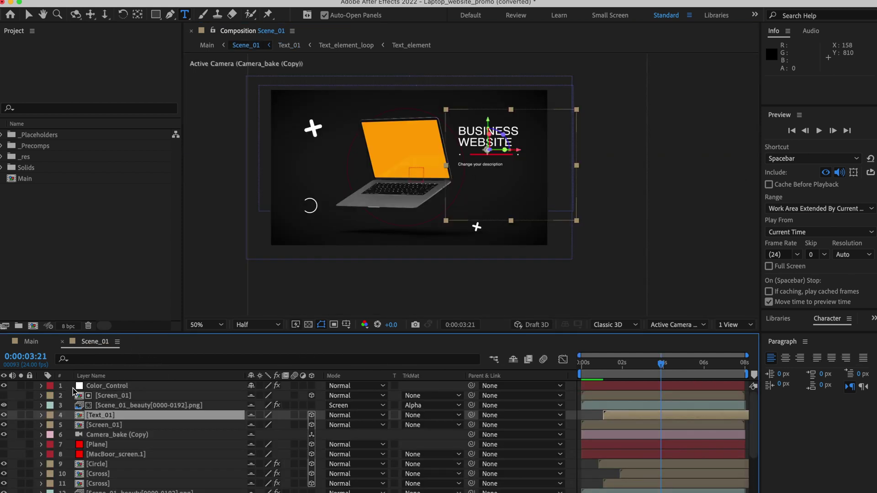
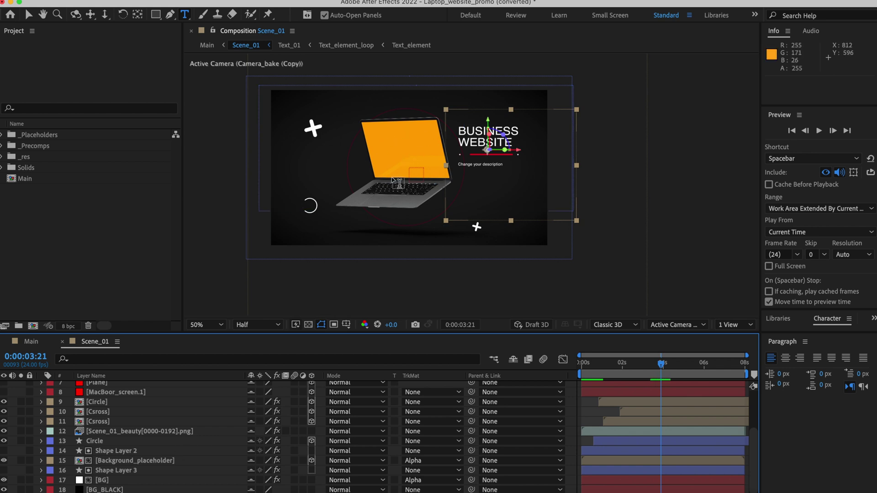
Look through the Scene_01 layers for the laptop screen placeholder and open the Screen_01 precomp.
scroll(122, 450, "up", 1)
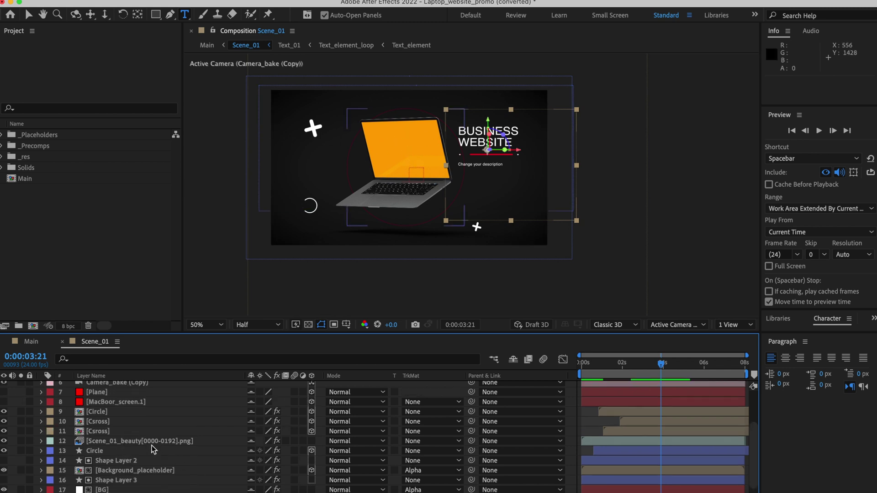
scroll(134, 423, "up", 1)
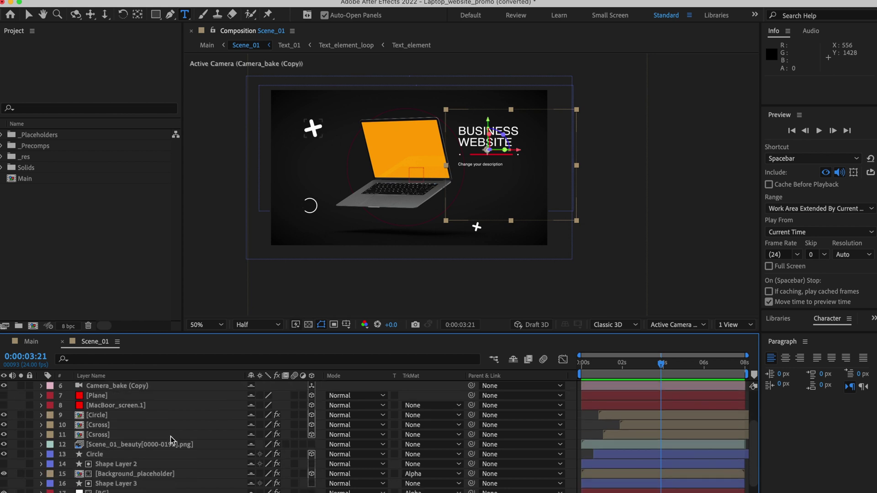
scroll(169, 449, "down", 1)
left_click(160, 459)
scroll(100, 428, "up", 5)
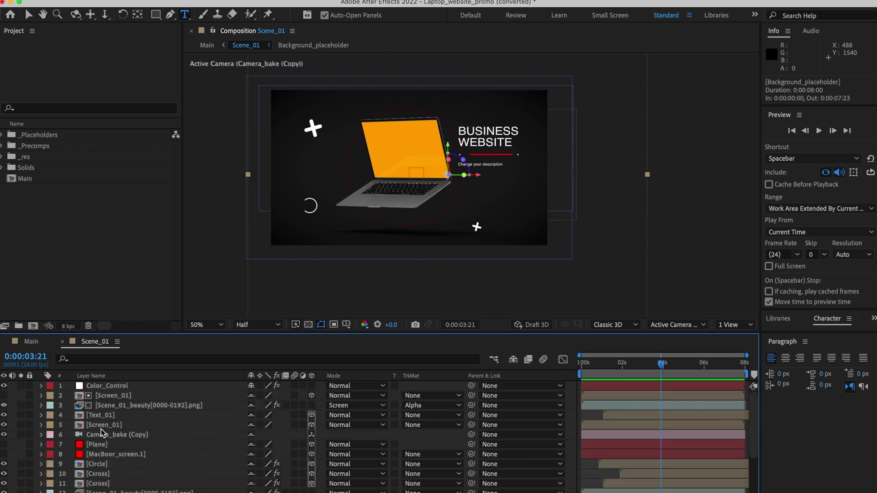
double_click(105, 426)
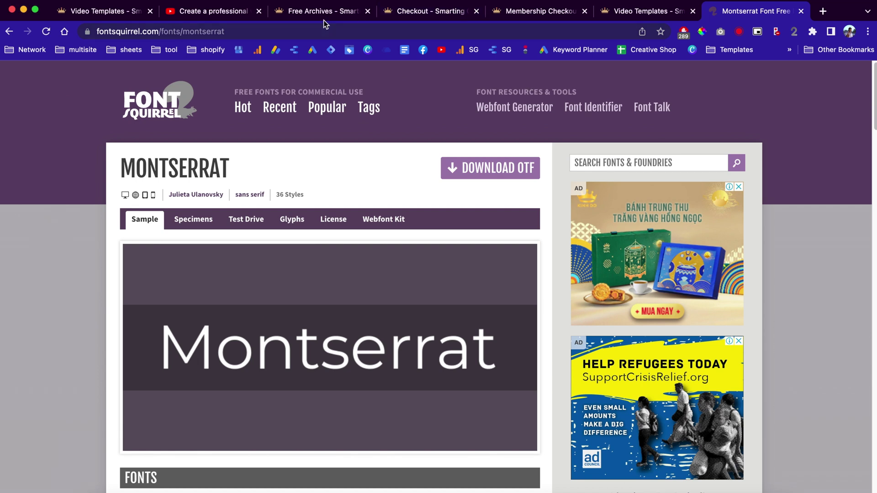
Switch to Chrome and open the Smarting Goods home page from the Free category page.
left_click(323, 13)
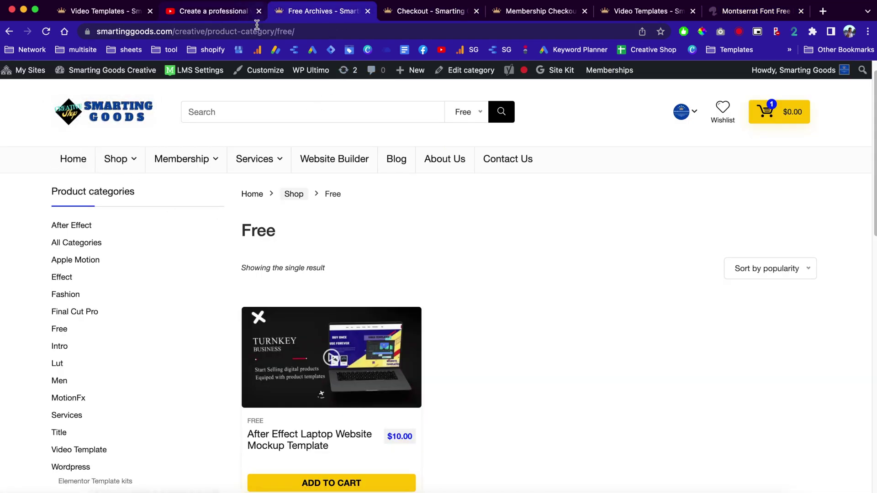
left_click(138, 106)
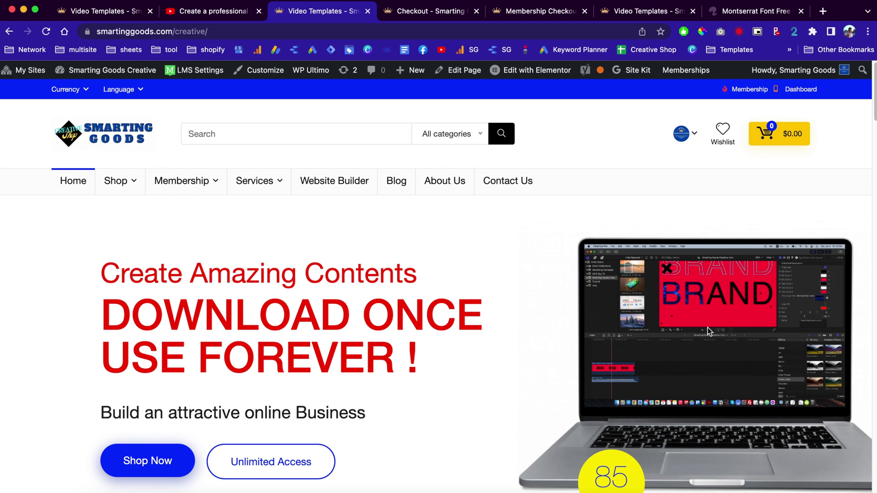
Capture the entire Smarting Goods home page with the GoFullPage extension and download the capture as a PNG image.
scroll(631, 273, "down", 20)
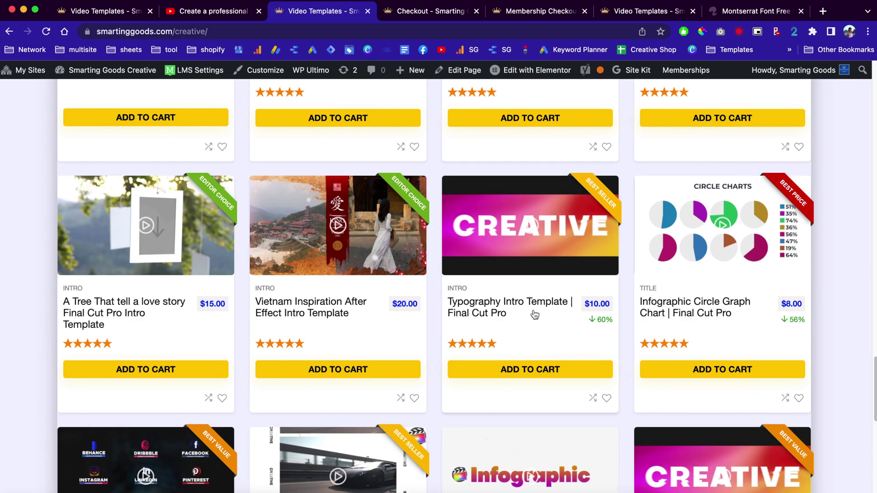
scroll(425, 297, "down", 10)
scroll(540, 300, "up", 20)
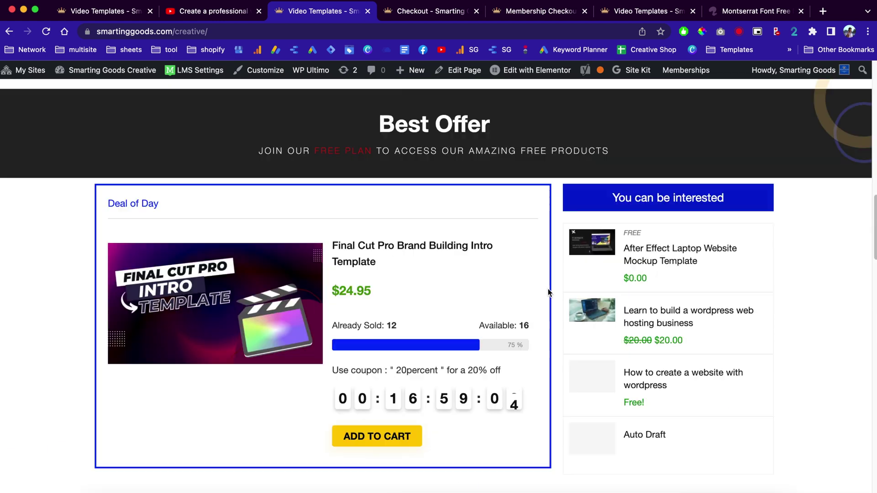
scroll(547, 288, "up", 15)
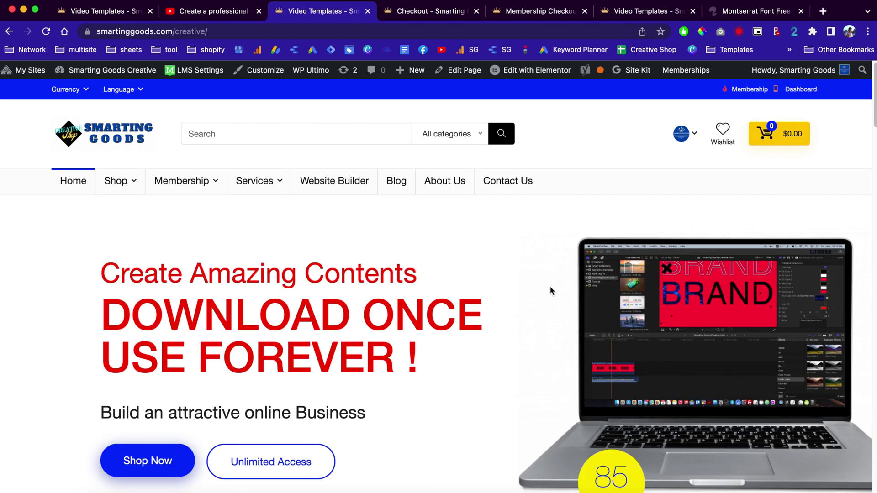
left_click(722, 32)
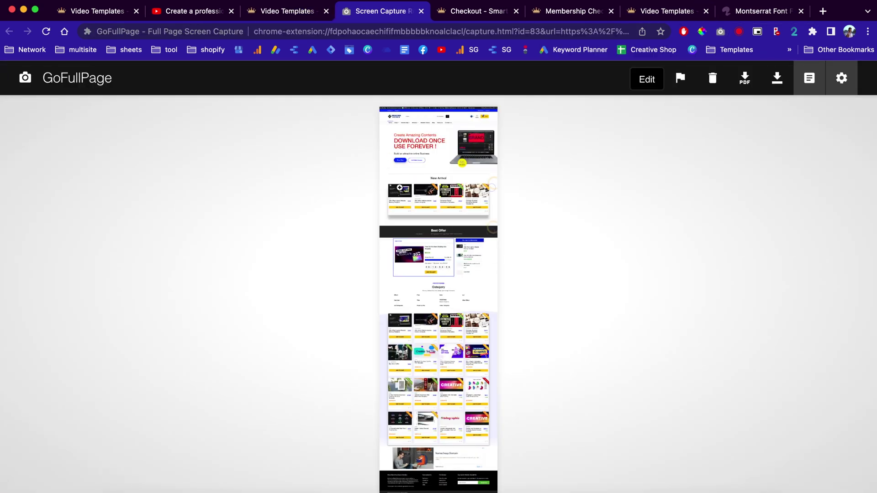
left_click(776, 81)
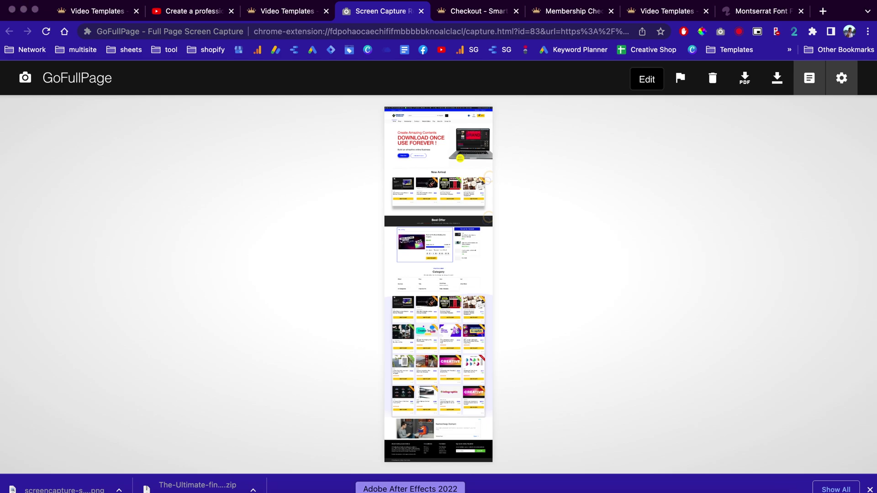
Switch to After Effects, import the downloaded home page screenshot PNG and add it as the uppermost layer of Screen_01.
left_click(410, 491)
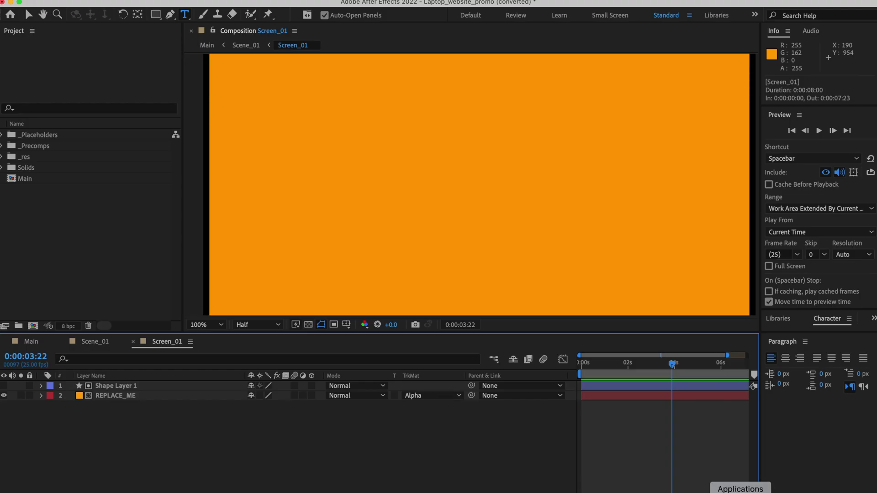
left_click(718, 486)
left_click_drag(718, 486, 180, 421)
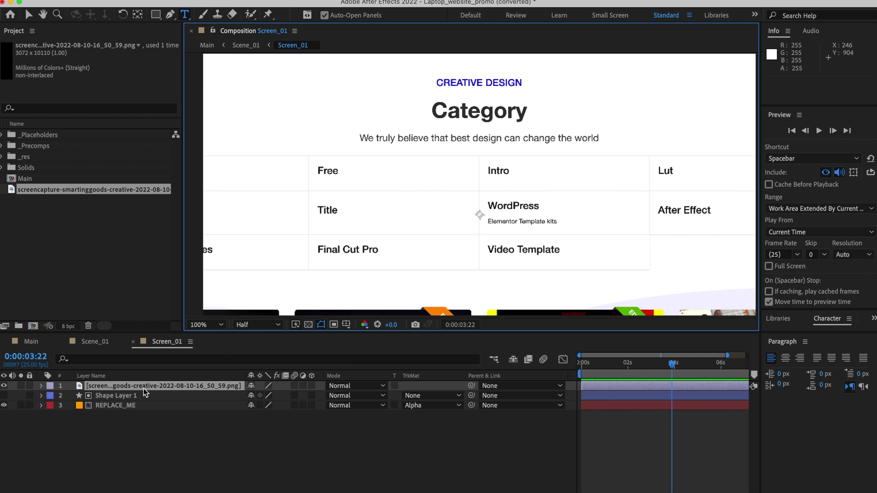
Fit the screenshot layer to the width of the Screen_01 composition.
right_click(106, 386)
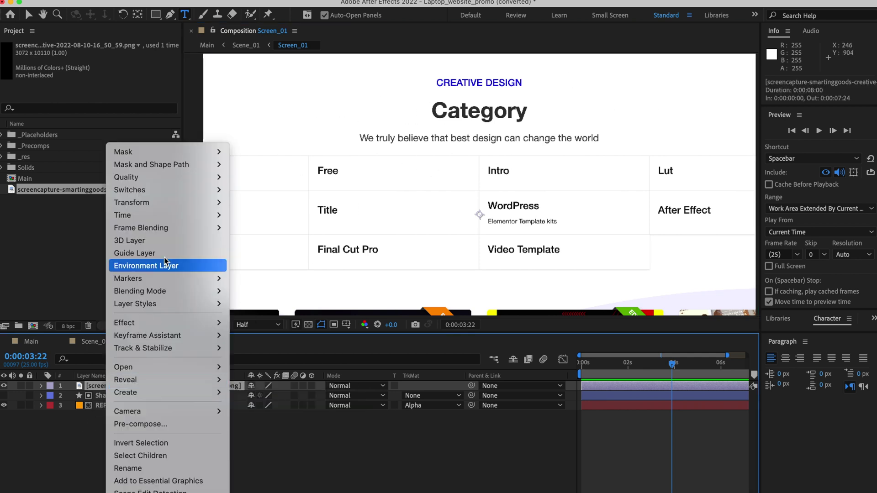
mouse_move(184, 205)
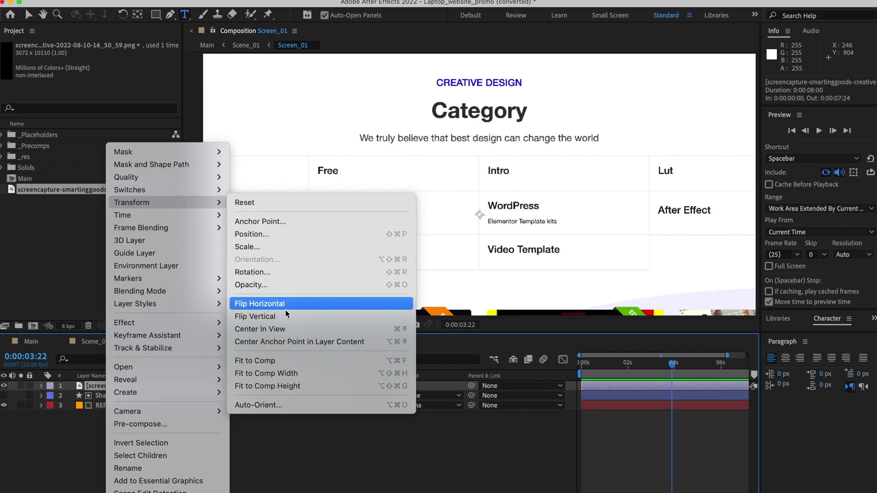
left_click(305, 375)
scroll(485, 232, "up", 2)
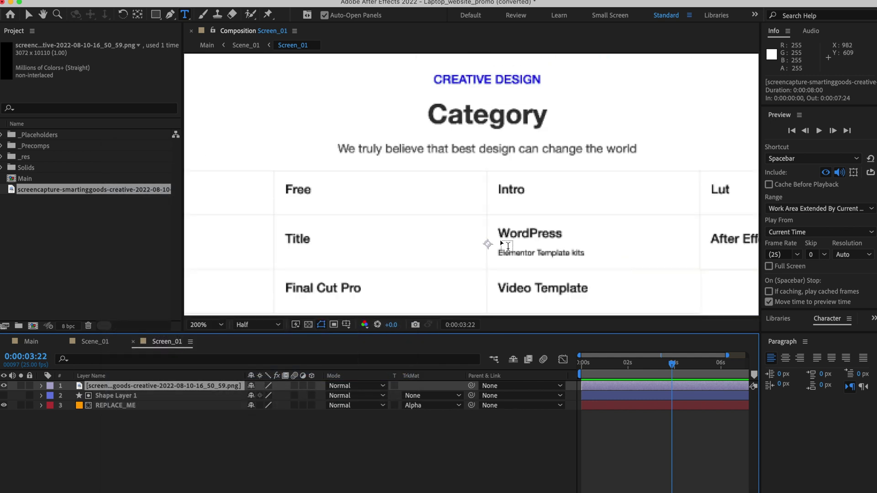
scroll(489, 234, "down", 6)
key("period")
key("period")
key("period")
key("period")
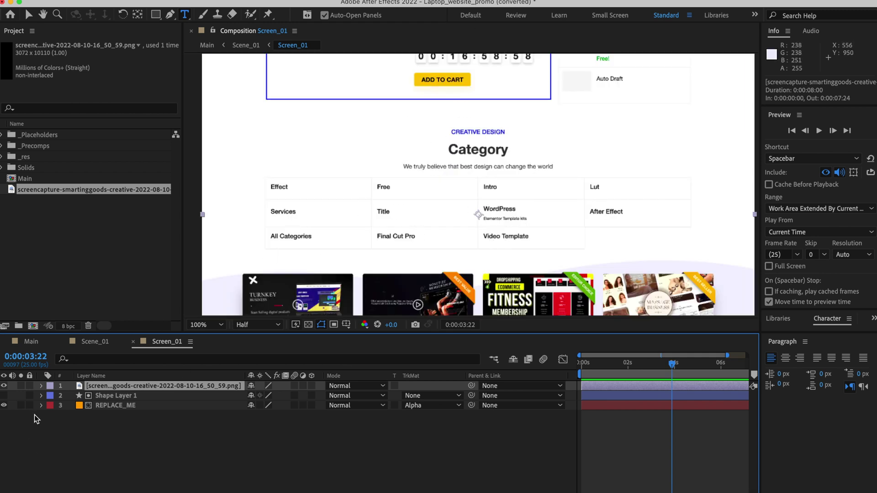
Reveal the screenshot layer's transform properties and set its Y position to 3176 so the page header fills the frame.
left_click(43, 386)
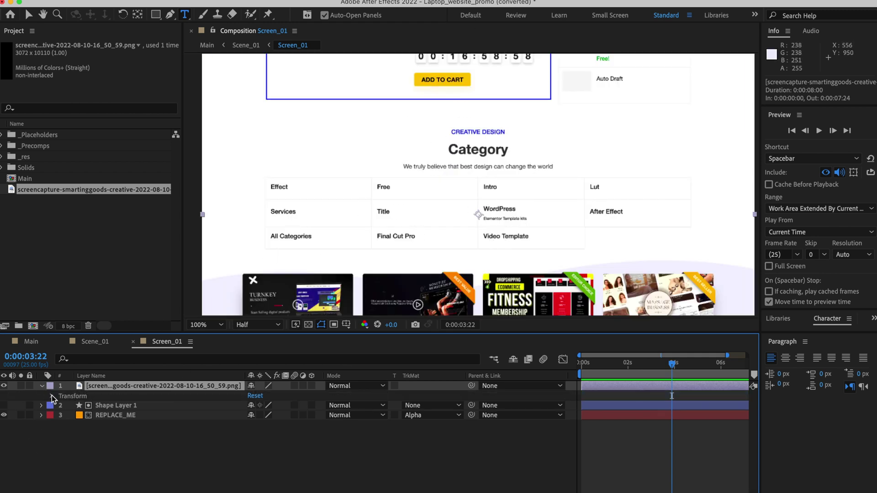
left_click(52, 396)
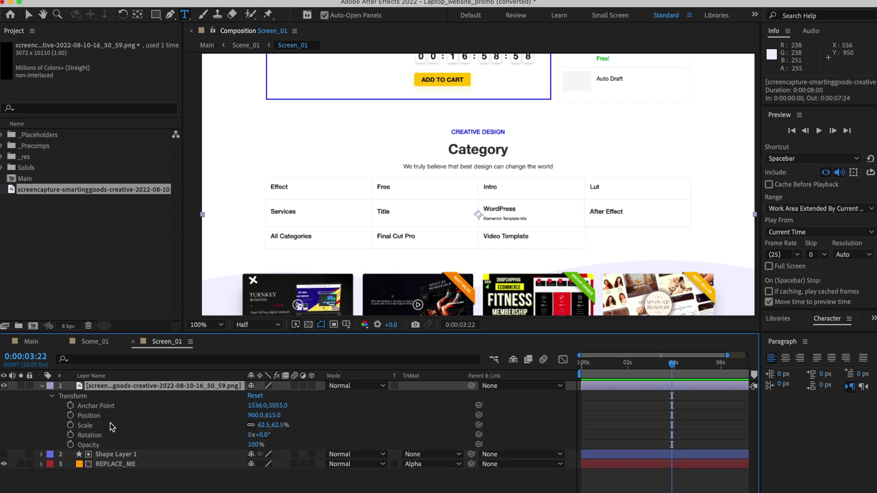
left_click_drag(274, 419, 276, 465)
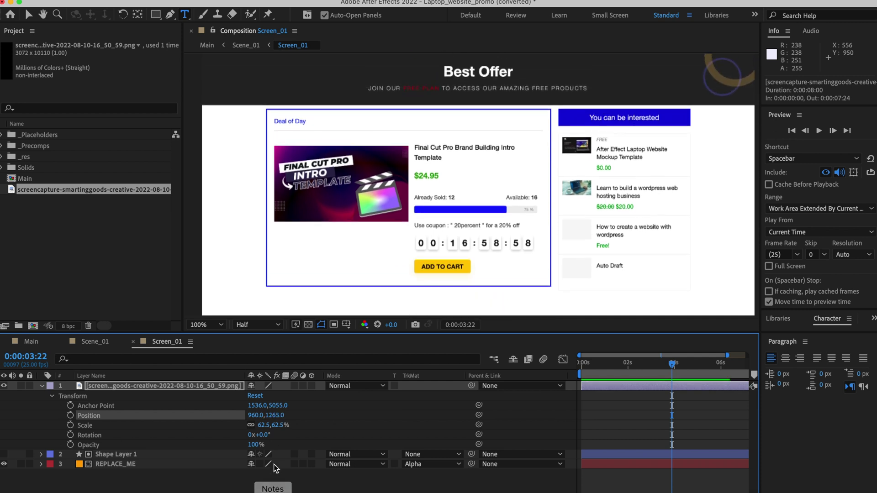
left_click_drag(276, 416, 295, 440)
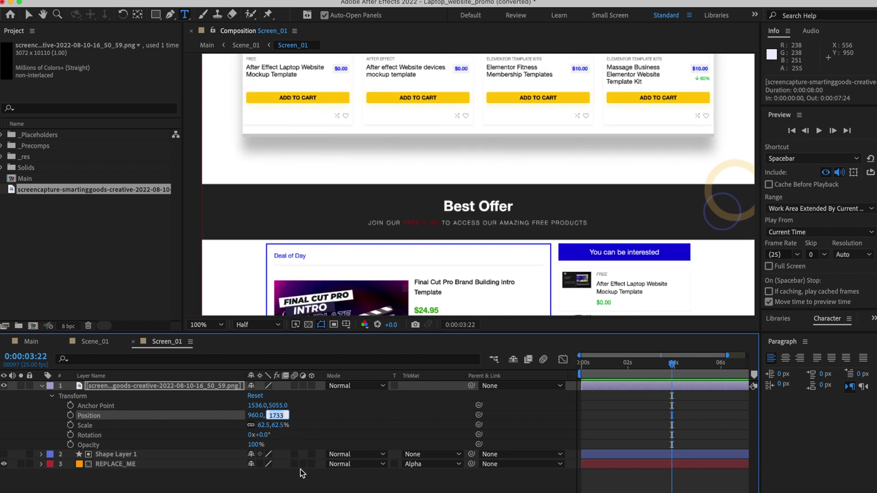
left_click(295, 483)
left_click_drag(273, 414, 477, 405)
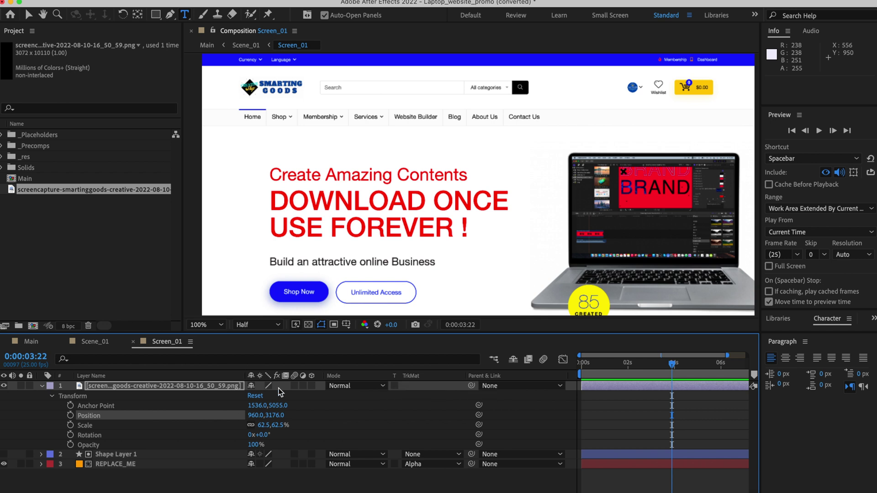
Animate the screenshot's Position as a page scroll, keyframing Y 3176 at 0:00:00:00 and Y 1354 at 0:00:06:02.
left_click_drag(671, 364, 578, 372)
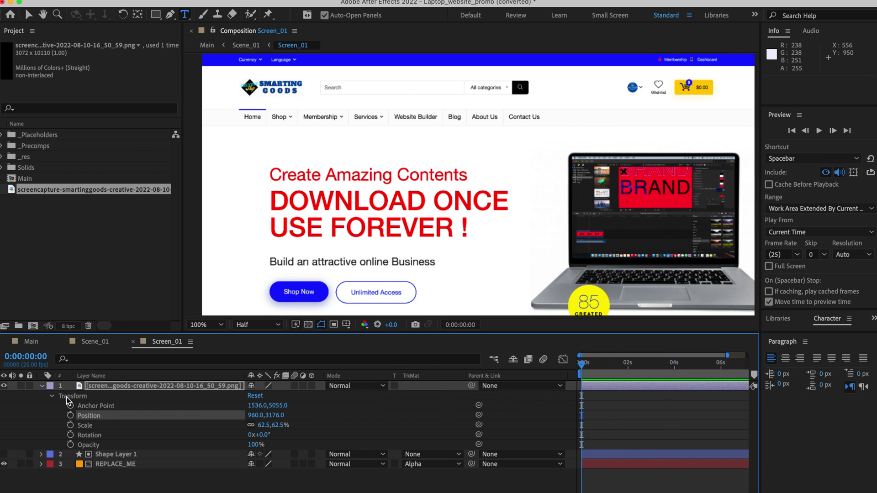
left_click(71, 416)
left_click_drag(580, 368, 722, 366)
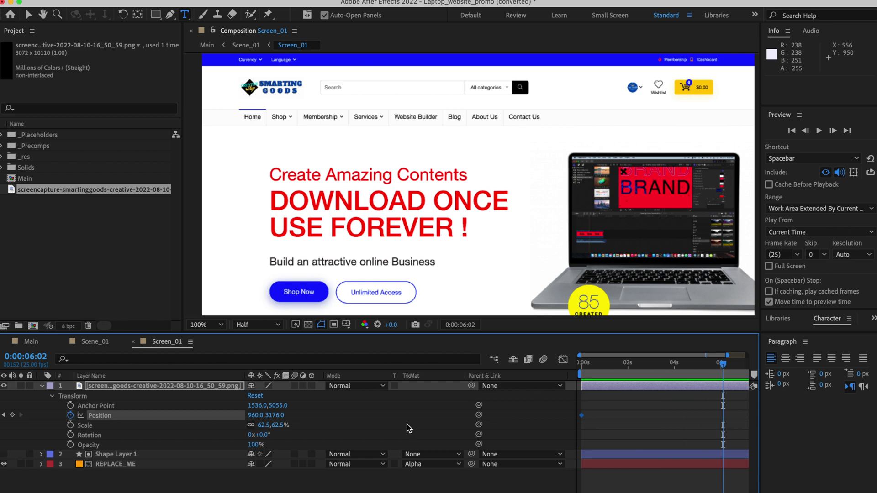
left_click_drag(277, 414, 217, 410)
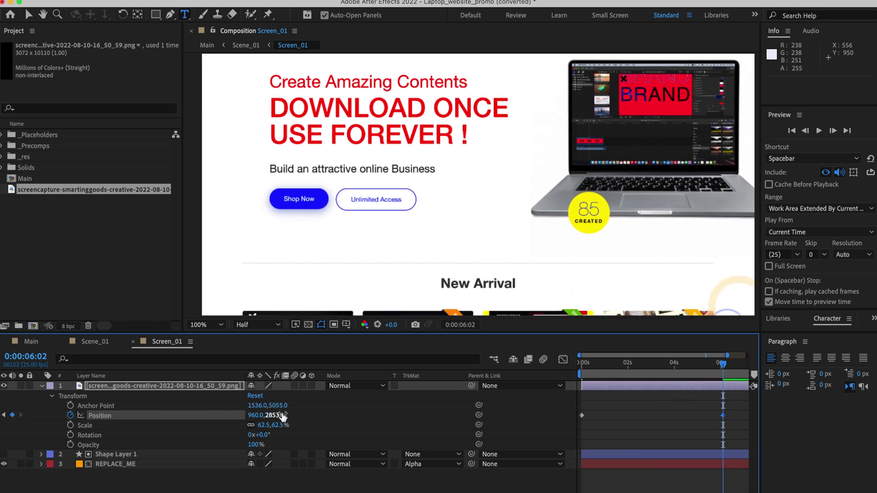
left_click_drag(279, 414, 64, 404)
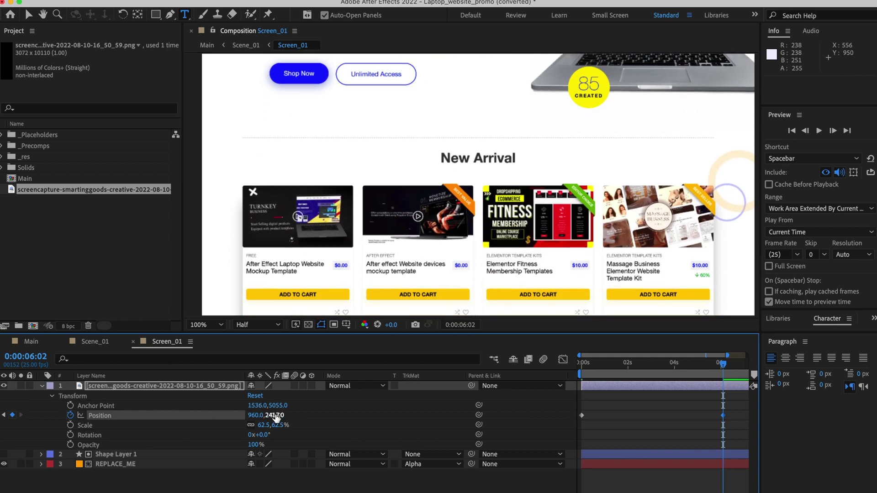
left_click_drag(259, 414, 66, 425)
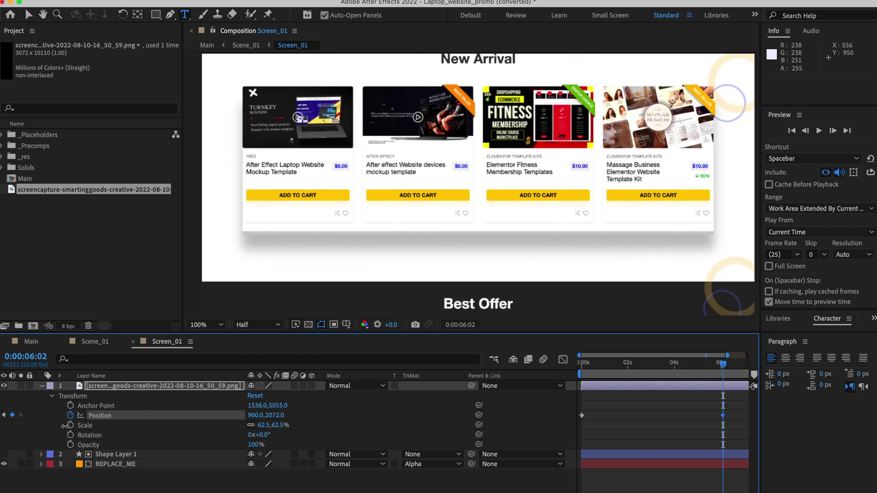
left_click_drag(280, 414, 154, 426)
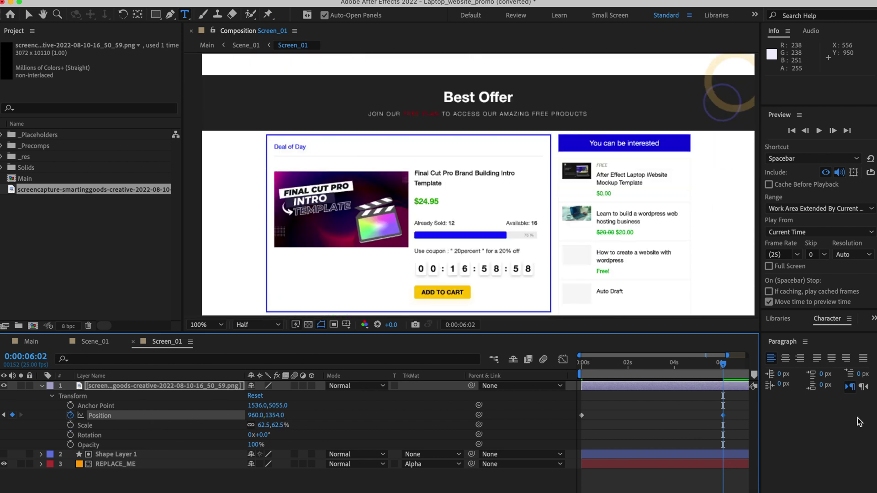
Preview the page-scroll animation in Screen_01 from the first frame.
left_click_drag(722, 365, 534, 368)
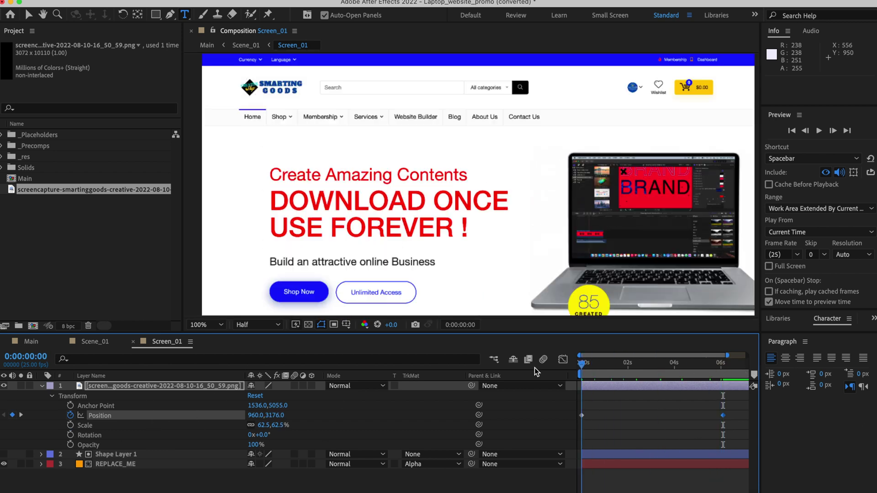
key("space")
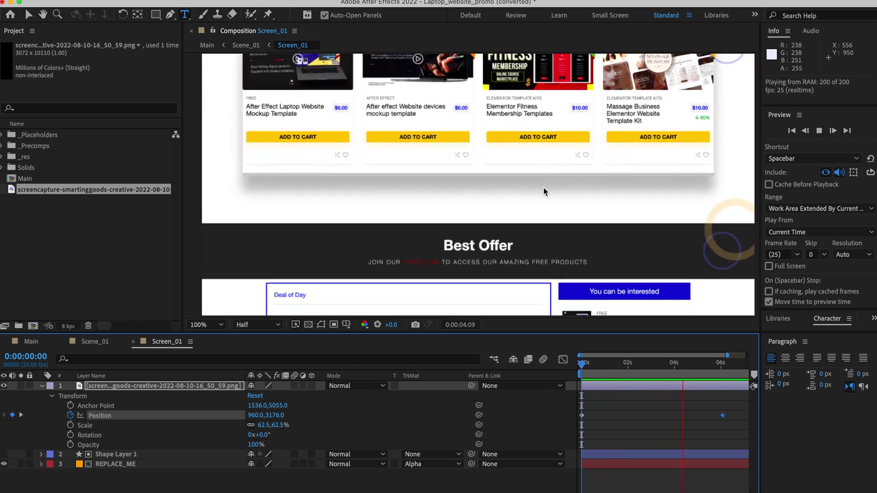
key("space")
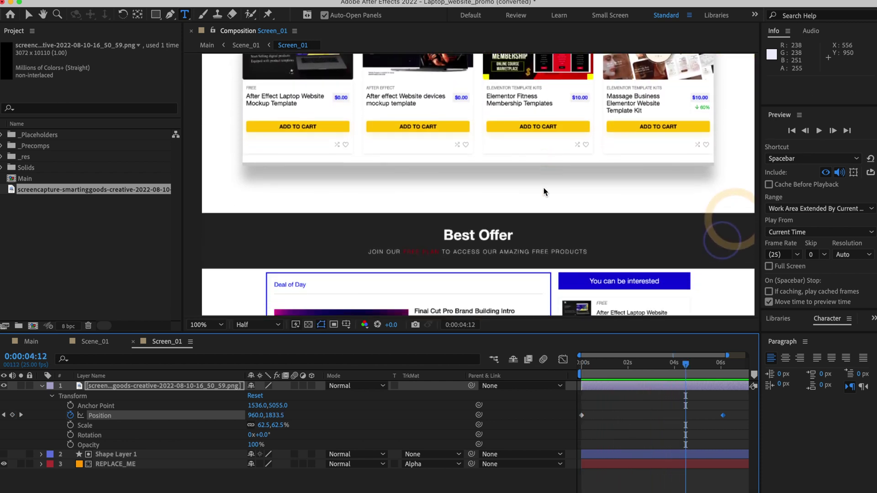
Return to the Main composition and preview the first laptop scene from the start.
left_click(32, 343)
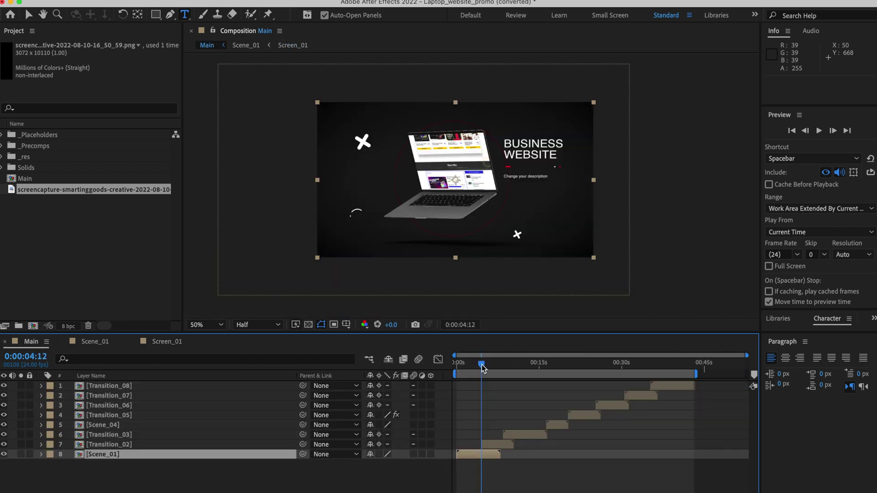
left_click_drag(481, 365, 451, 363)
key("space")
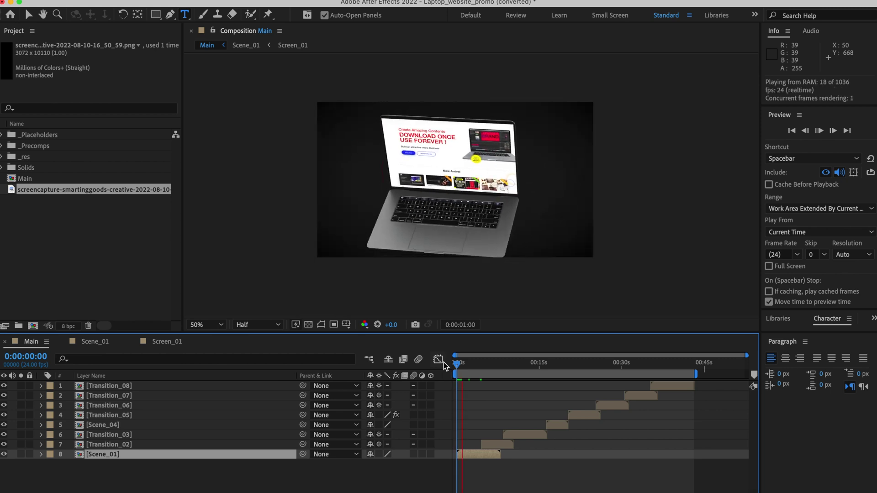
key("space")
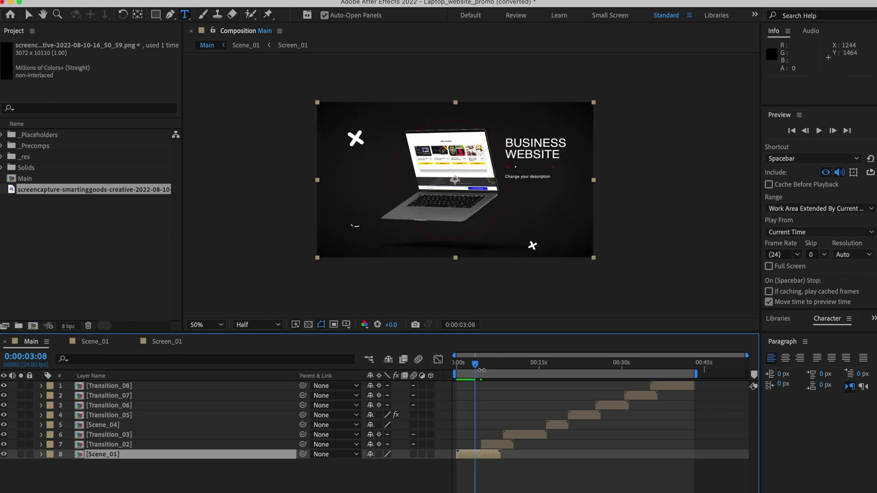
mouse_move(475, 363)
left_mouse_down()
mouse_move(457, 364)
mouse_move(470, 364)
left_mouse_up()
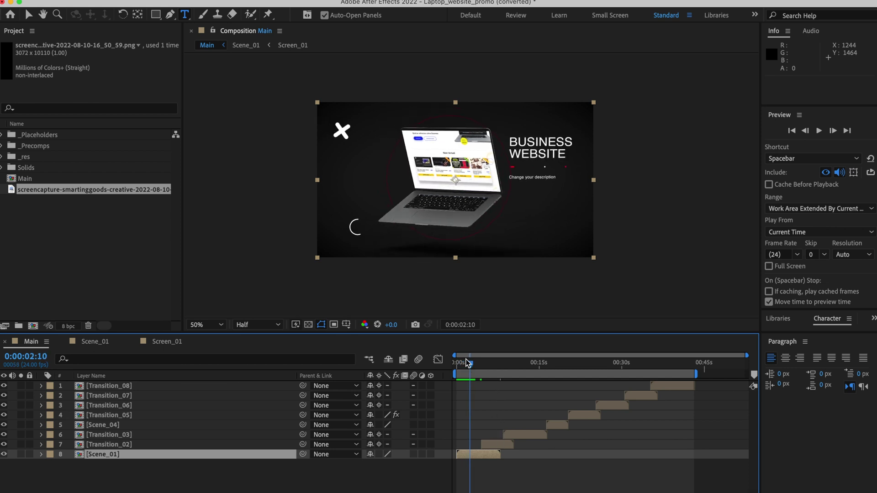
left_click_drag(470, 363, 477, 367)
Open the Transition_02 precomp and preview the second laptop scene from near its beginning.
double_click(496, 445)
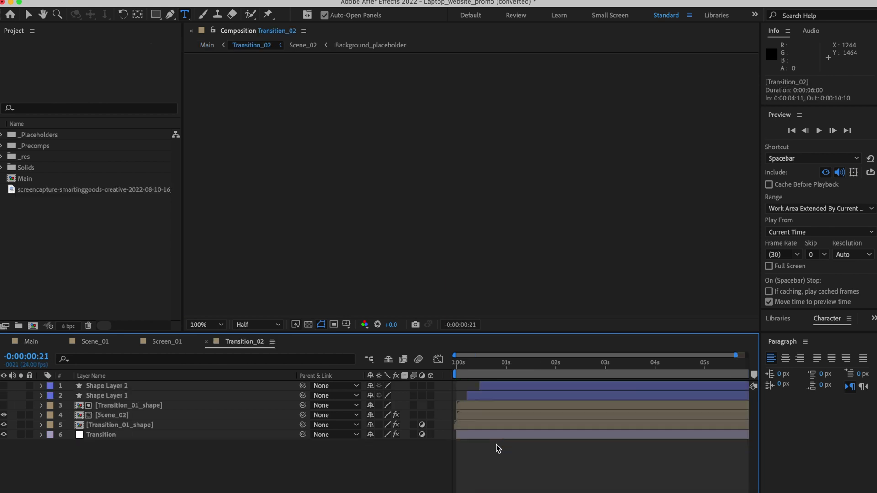
left_click(461, 366)
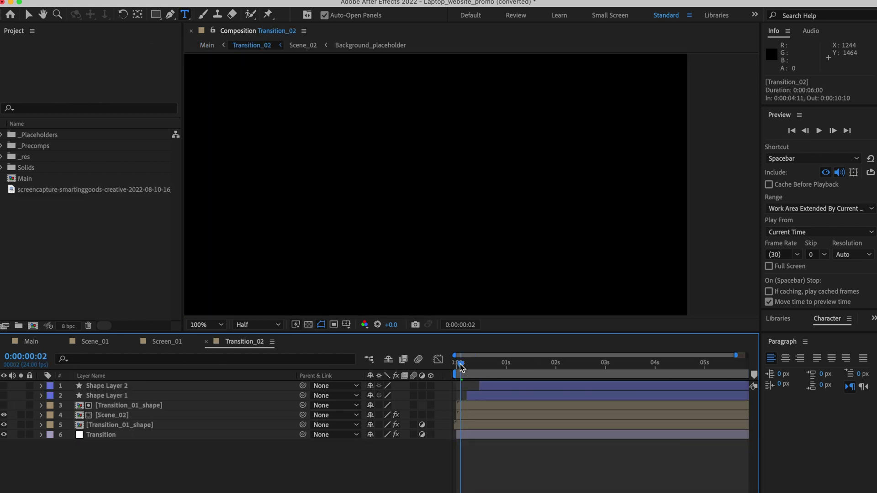
key("space")
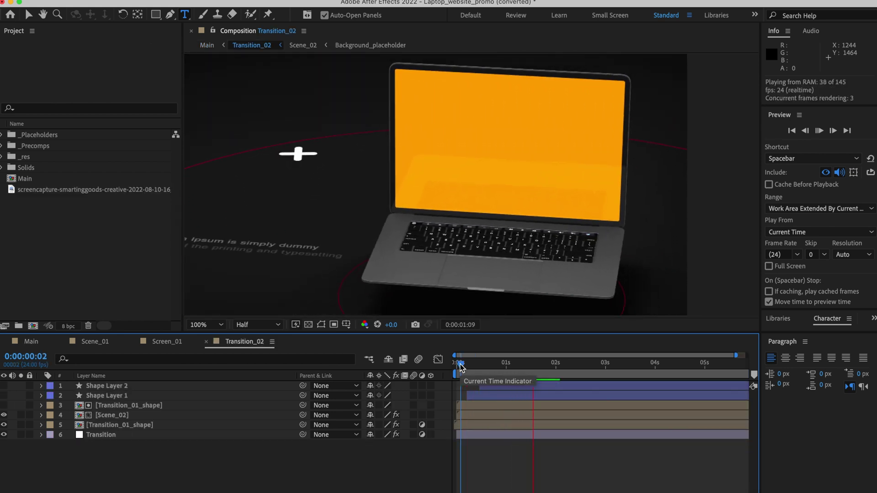
key("space")
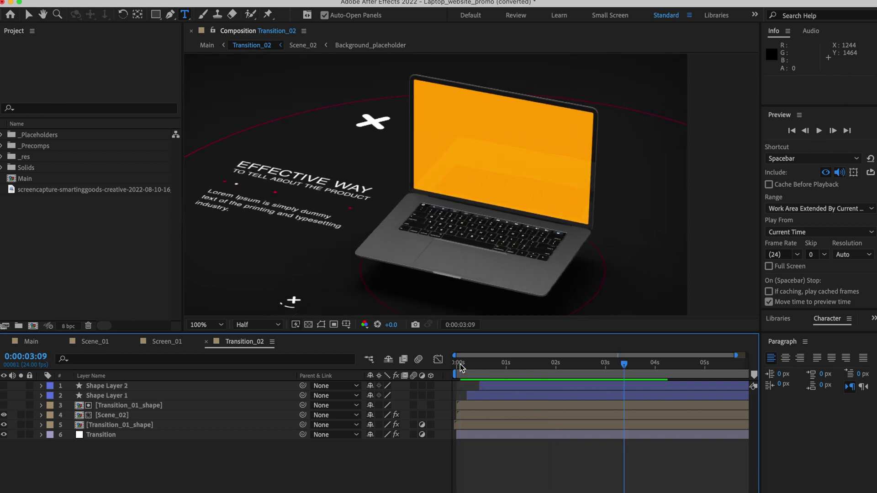
Open the Scene_02 precomp, unhide its shy layers and open the Text_02 precomp.
double_click(106, 416)
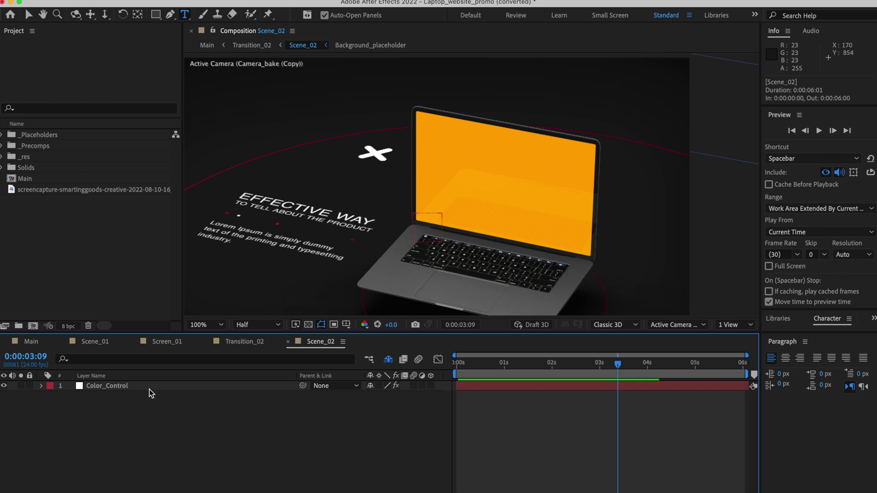
left_click(388, 360)
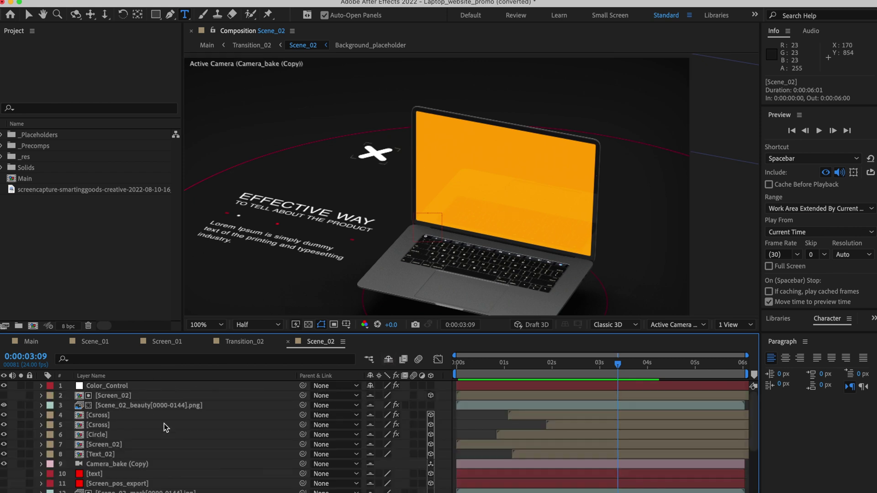
double_click(155, 474)
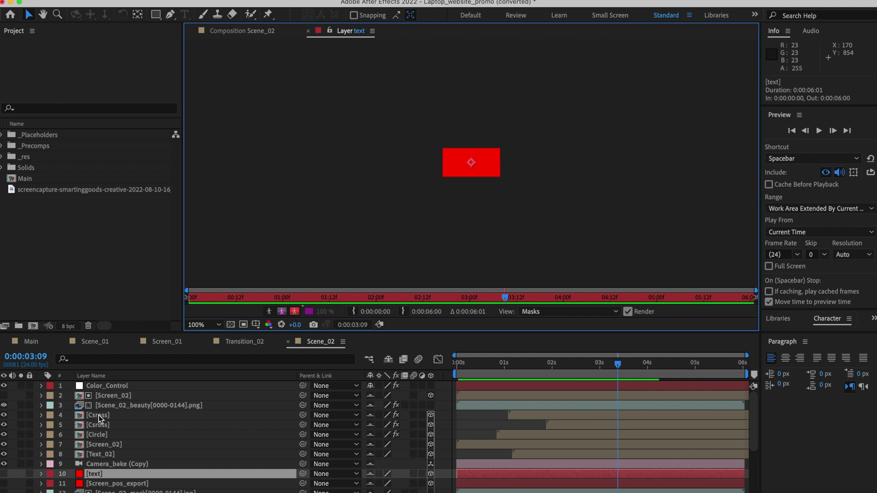
left_click(107, 455)
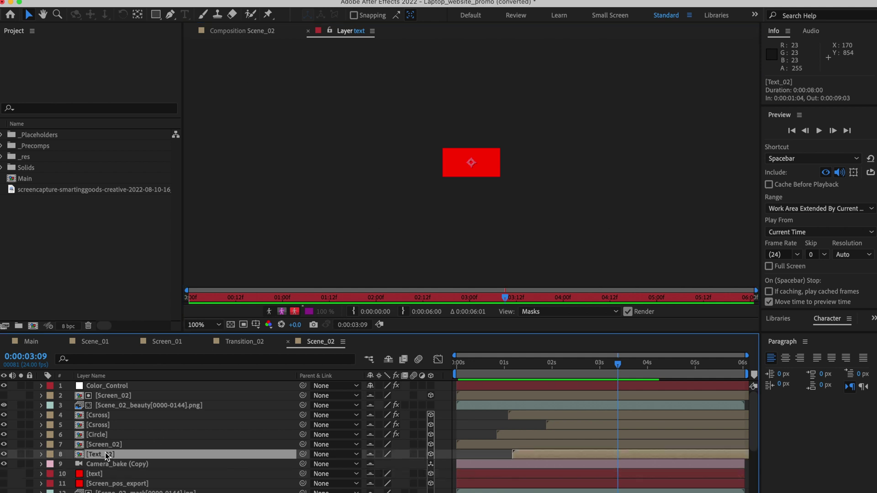
double_click(105, 454)
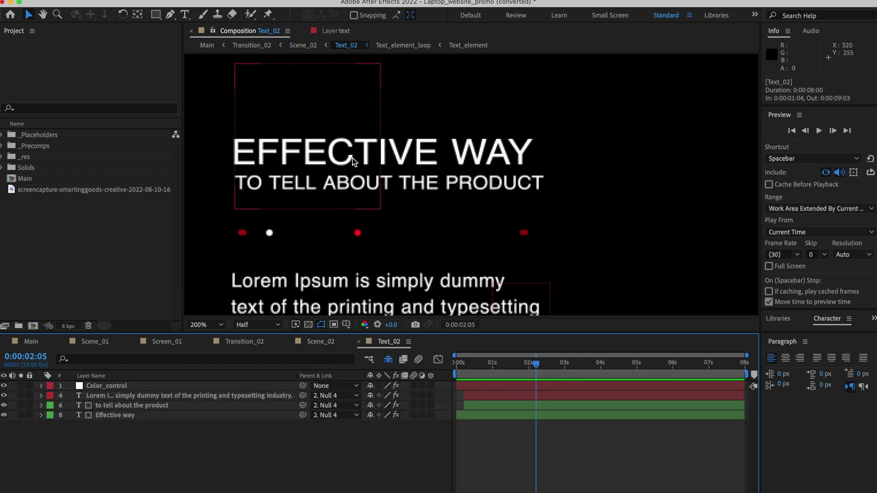
Open the "to tell about the product" subtitle and the "Effective way" headline in Text_02 for text editing.
scroll(364, 176, "down", 1)
double_click(132, 405)
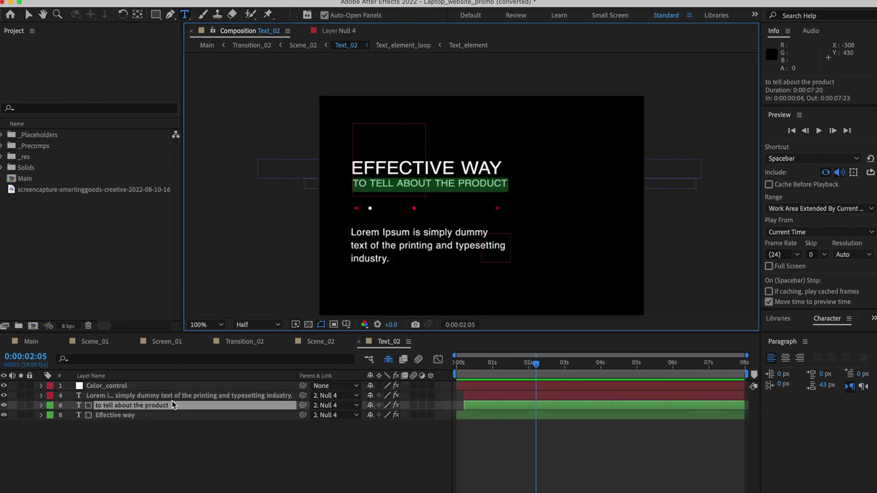
double_click(119, 417)
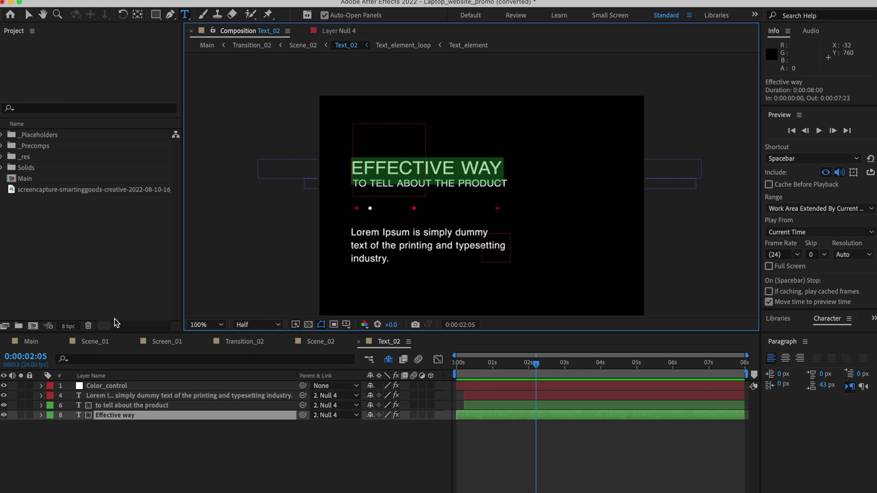
Return to the Main composition and scrub through its scenes from the first frame to about 15 seconds.
left_click(31, 341)
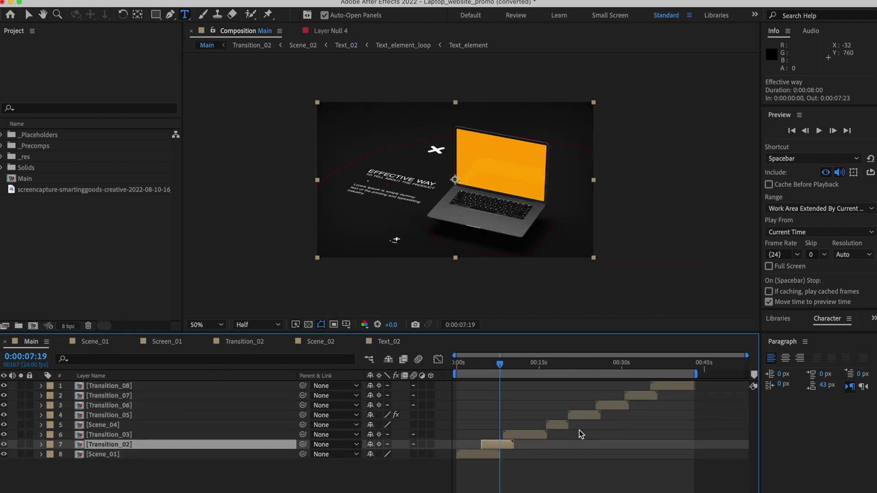
left_click(458, 364)
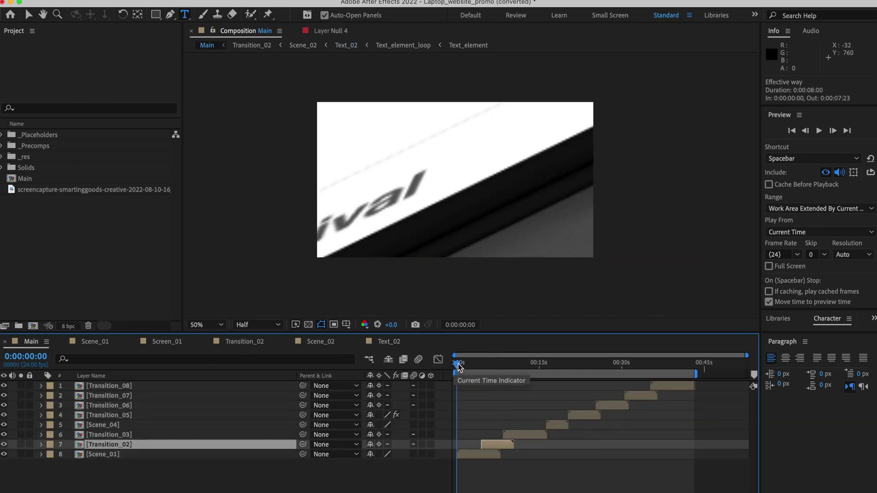
left_click_drag(459, 367, 516, 378)
left_click_drag(488, 379, 544, 383)
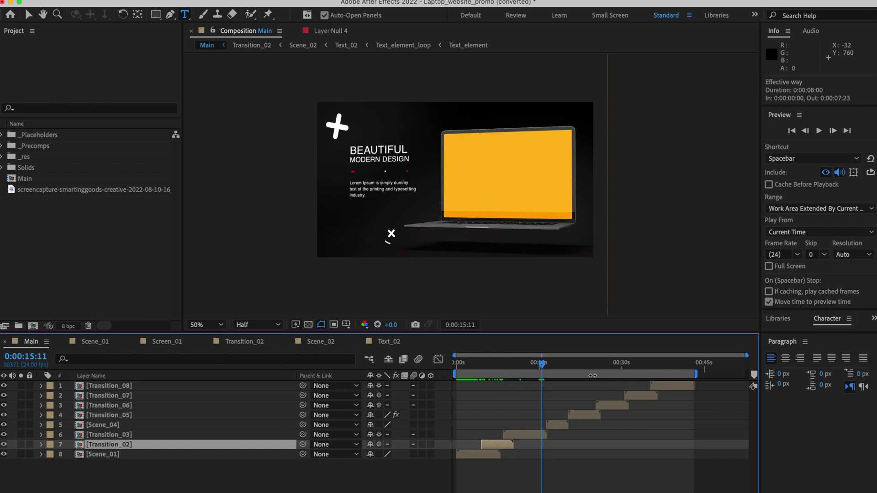
Switch to Chrome and load the smartinggoods.com home page in place of the first Smarting Goods Creative page.
key("ctrl+Up")
left_click(223, 124)
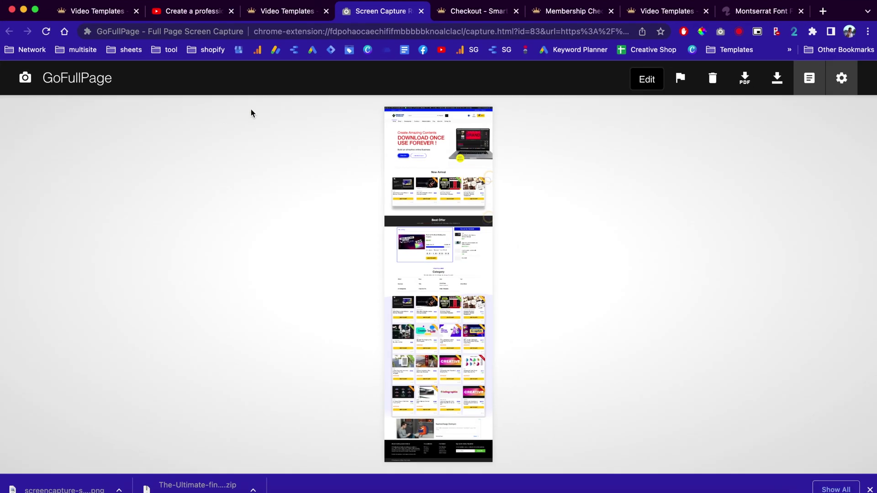
left_click(285, 13)
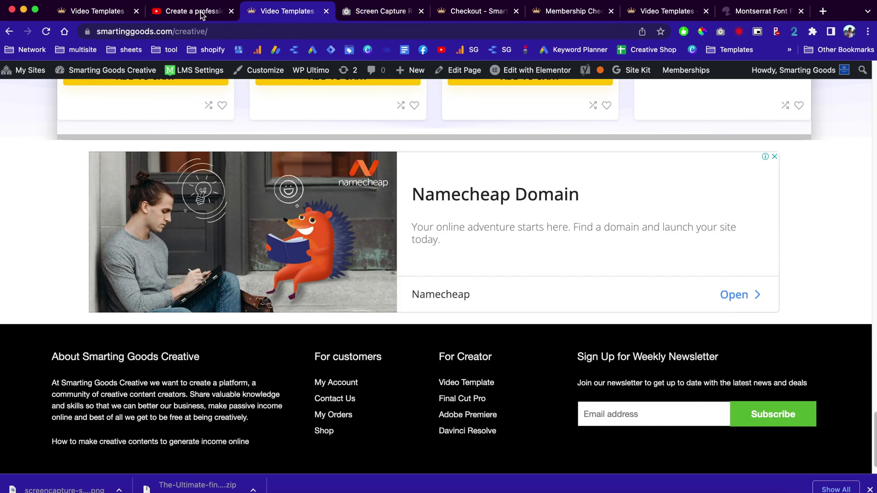
left_click(93, 11)
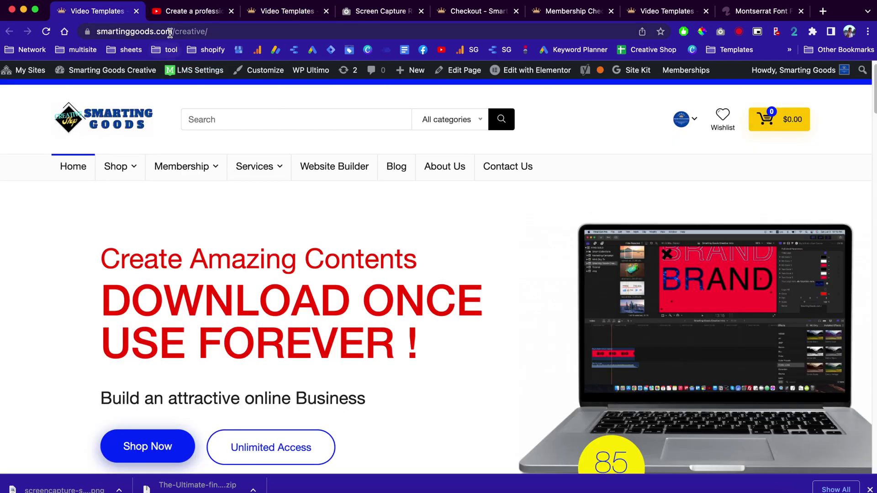
left_click(201, 32)
left_click_drag(202, 32, 208, 32)
key("BackSpace")
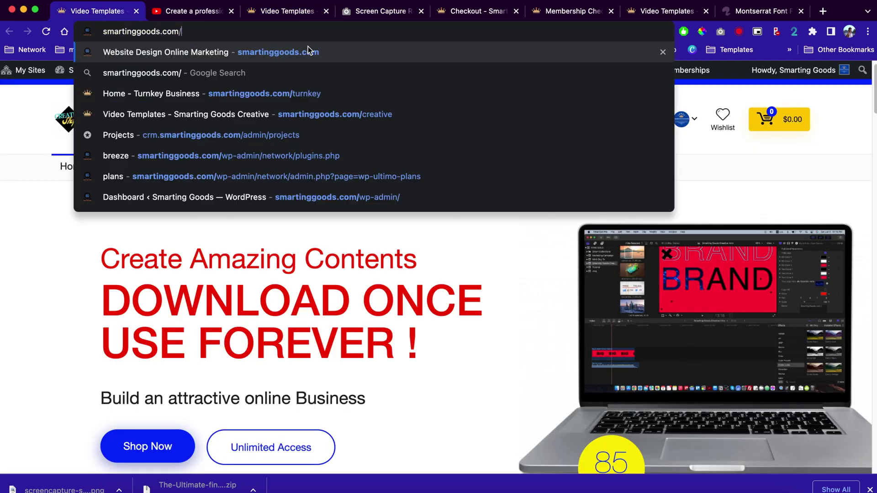
key("Return")
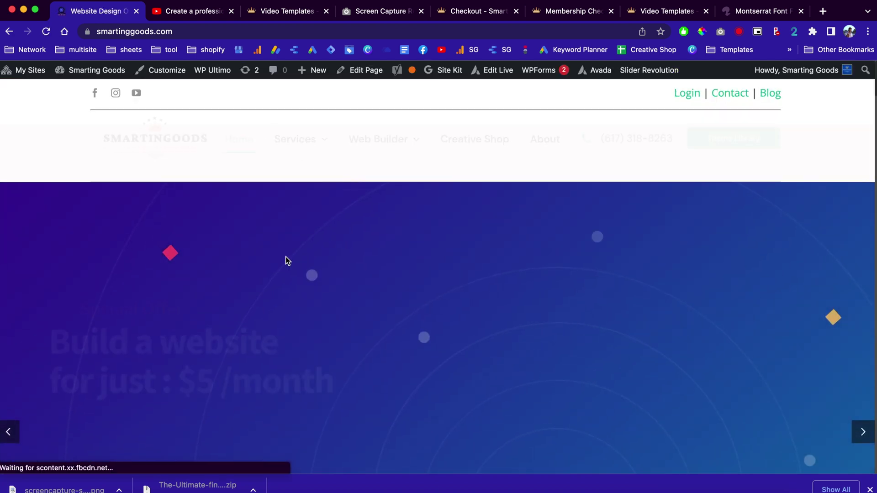
Open the Get Started page of the $5/month website offer and view it down to the Features section.
scroll(286, 257, "down", 3)
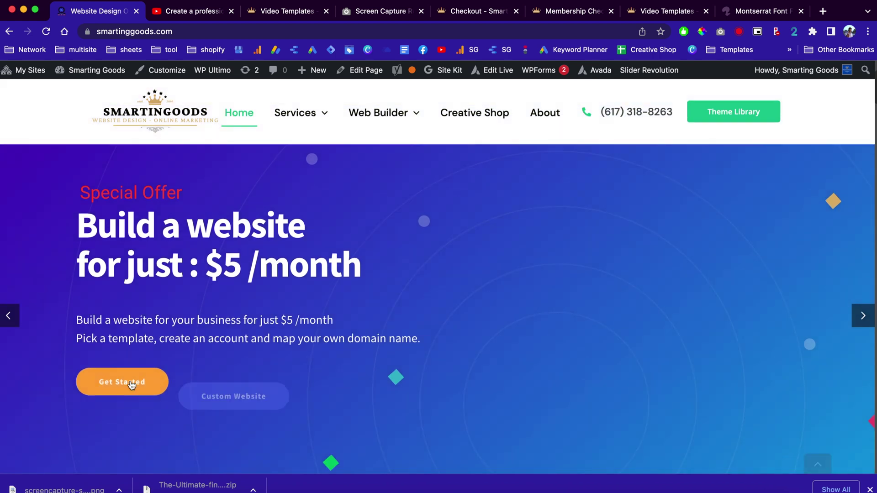
left_click(117, 387)
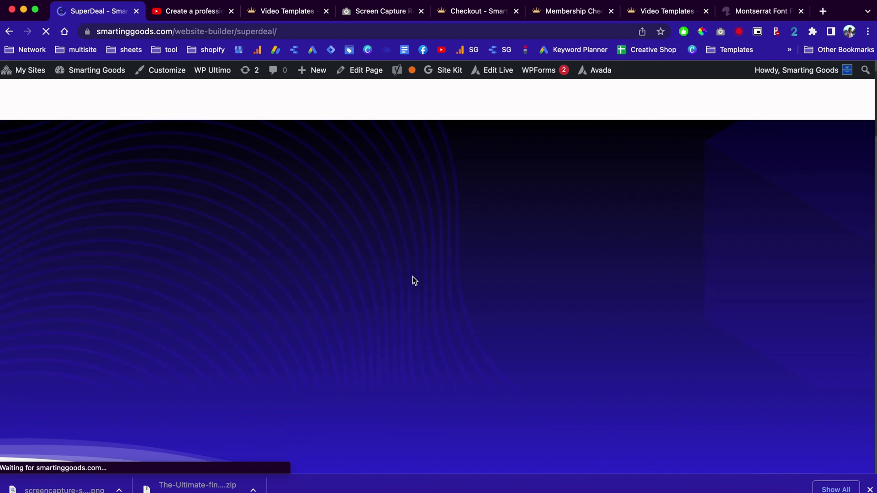
scroll(412, 275, "down", 5)
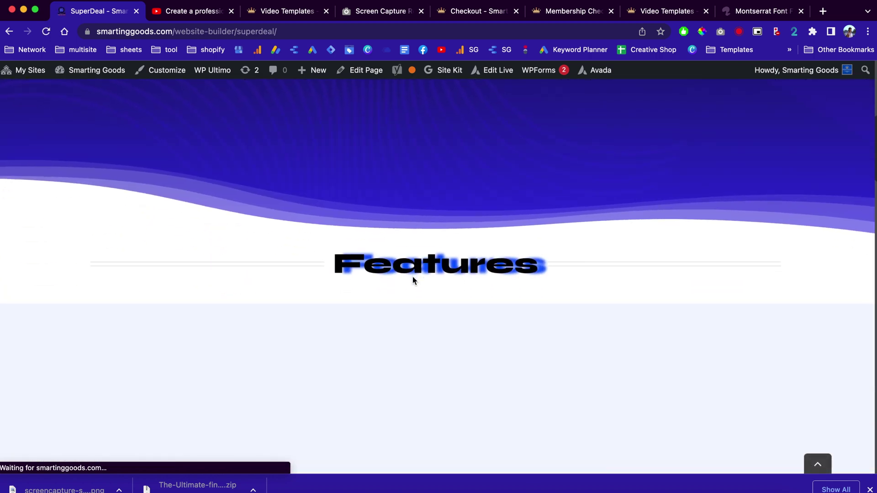